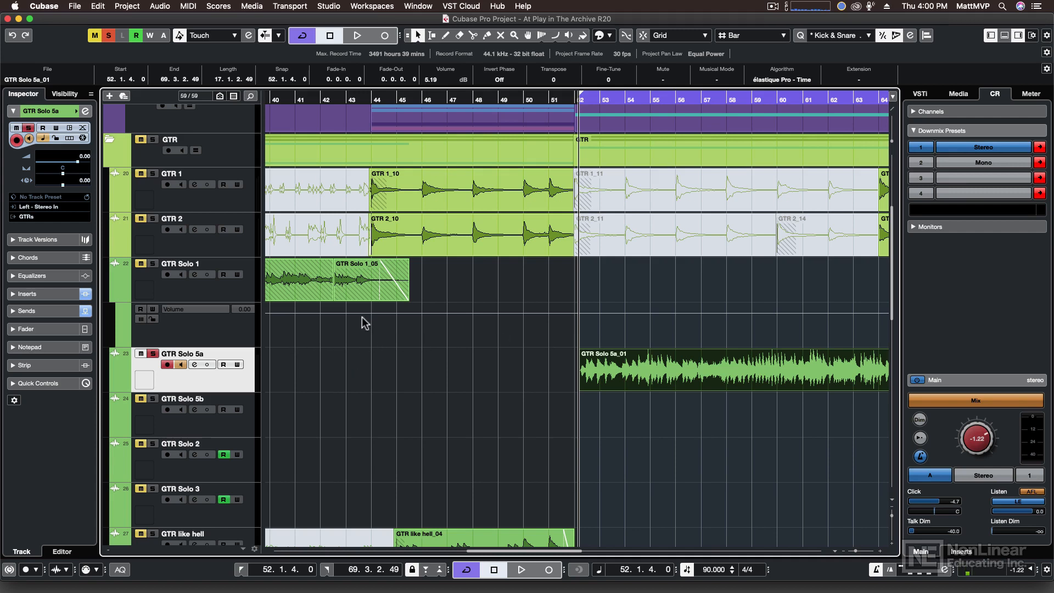
Step: Show the MixConsole in the lower zone and open GTR Solo 5a's Channel Settings from it
{"action": "left_click", "coordinate": [194, 365]}
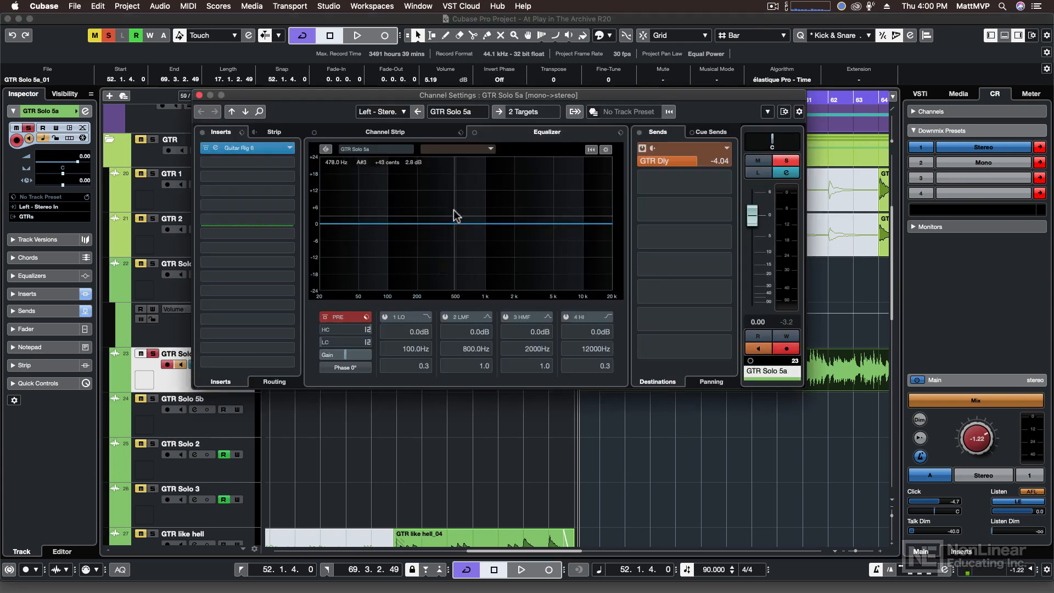
{"action": "left_click", "coordinate": [199, 95]}
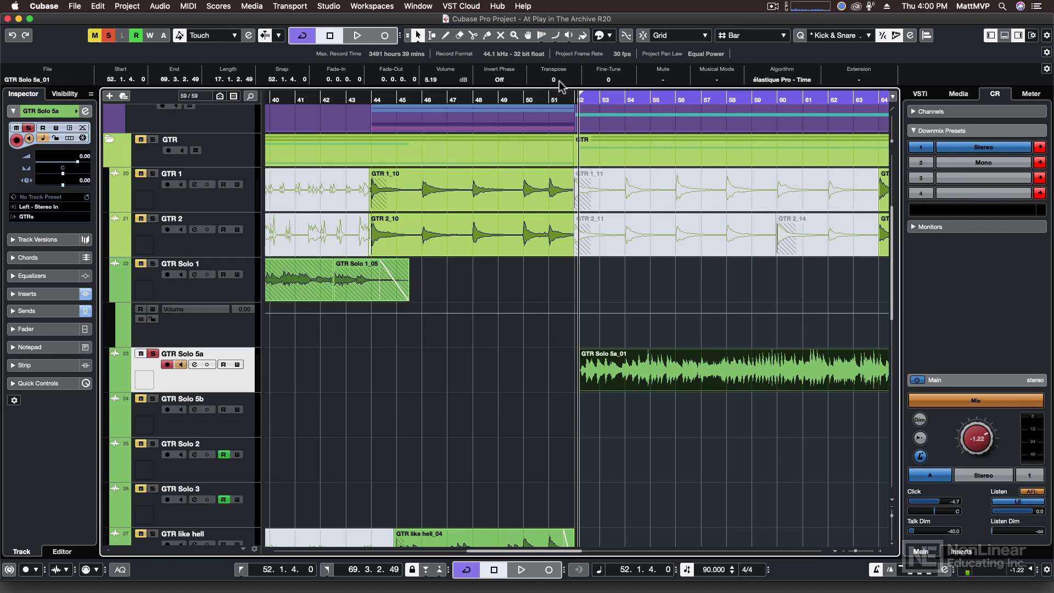
{"action": "left_click", "coordinate": [1005, 35]}
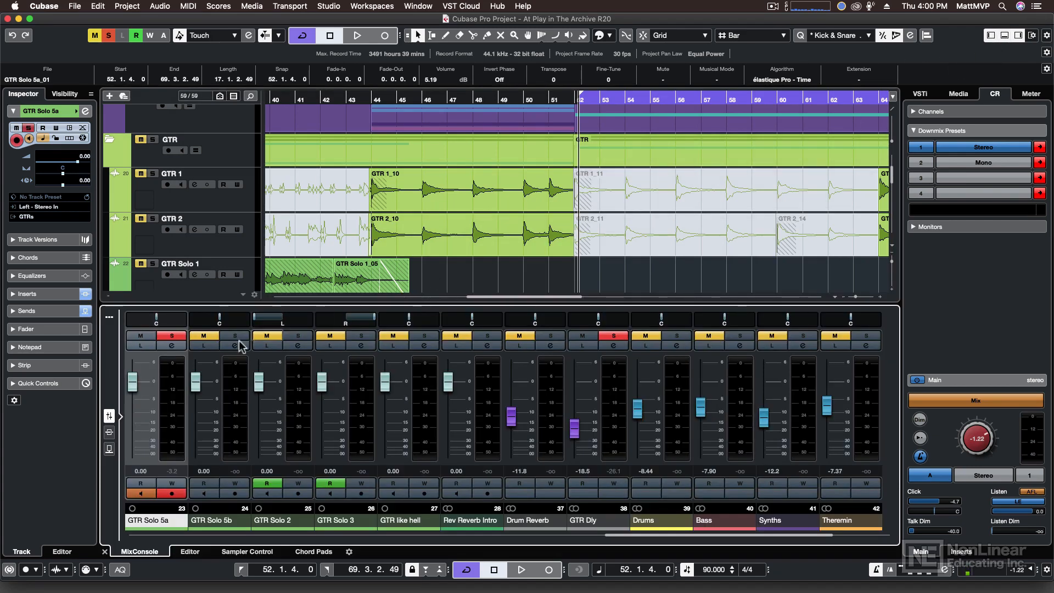
{"action": "left_click", "coordinate": [174, 347]}
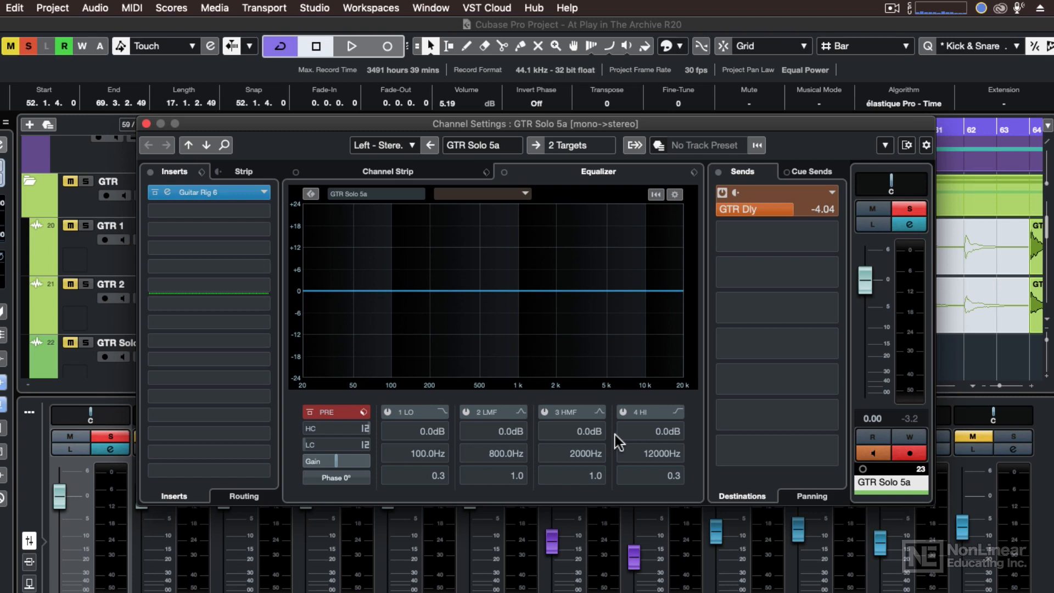
Step: Move the EQ module after Tools in GTR Solo 5a's channel strip, then go back to the equalizer
{"action": "left_click", "coordinate": [347, 445]}
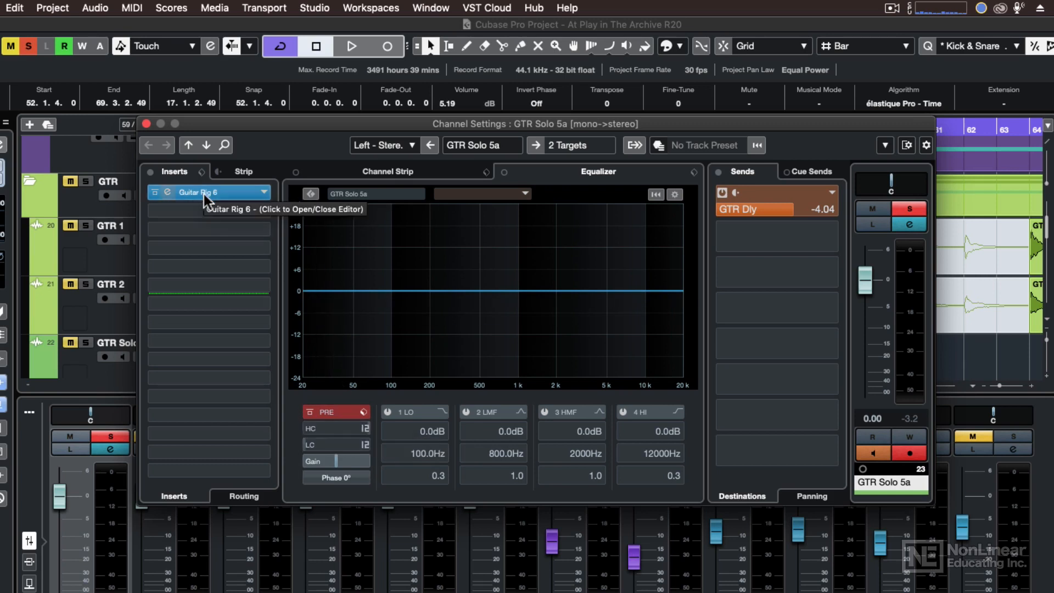
{"action": "left_click", "coordinate": [259, 168]}
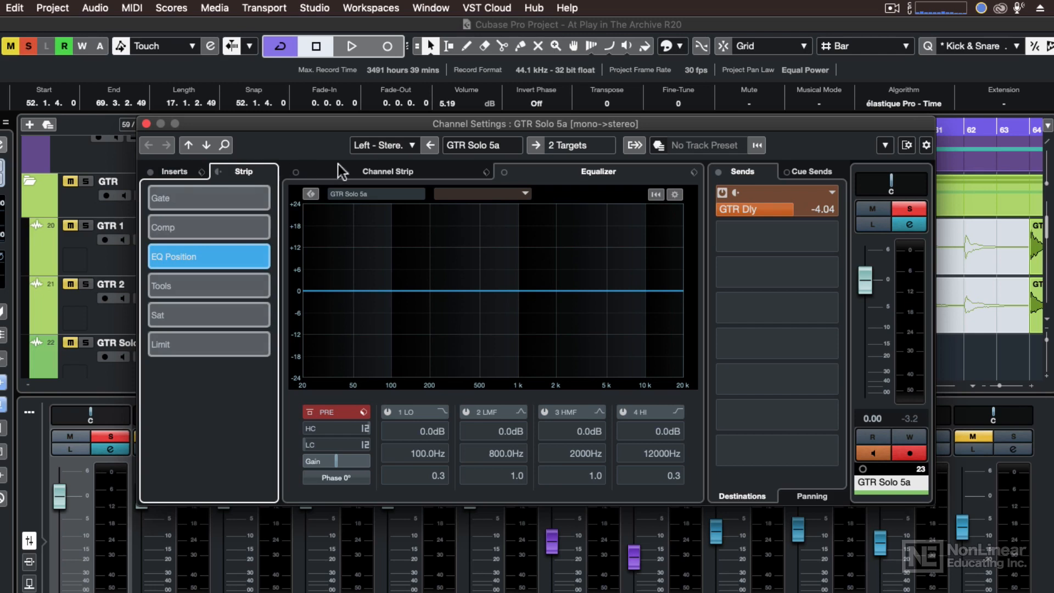
{"action": "left_click", "coordinate": [357, 166]}
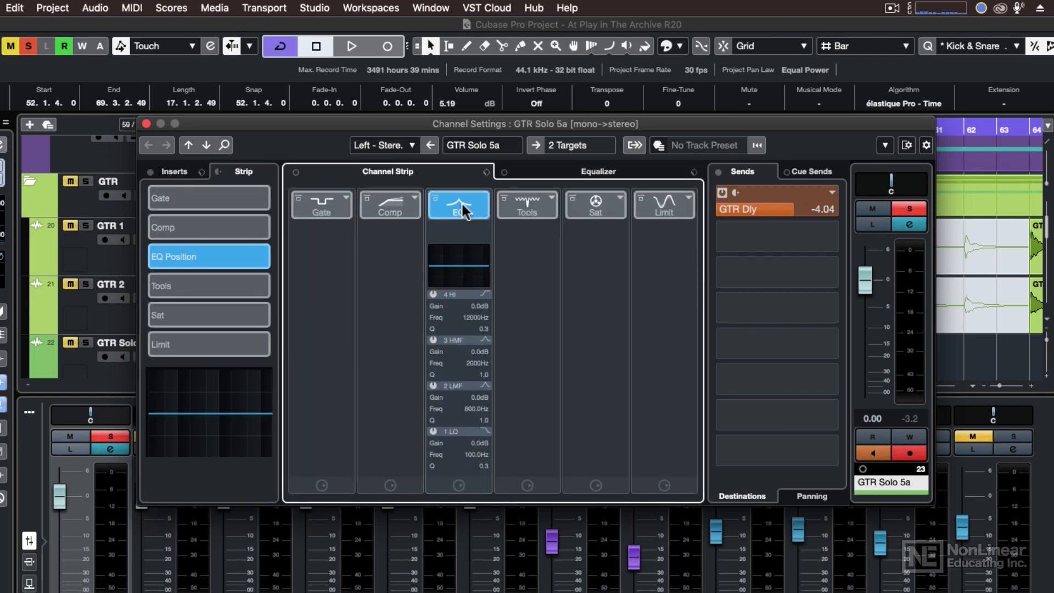
{"action": "left_click_drag", "start_coordinate": [459, 206], "coordinate": [483, 201]}
{"action": "left_click", "coordinate": [540, 171]}
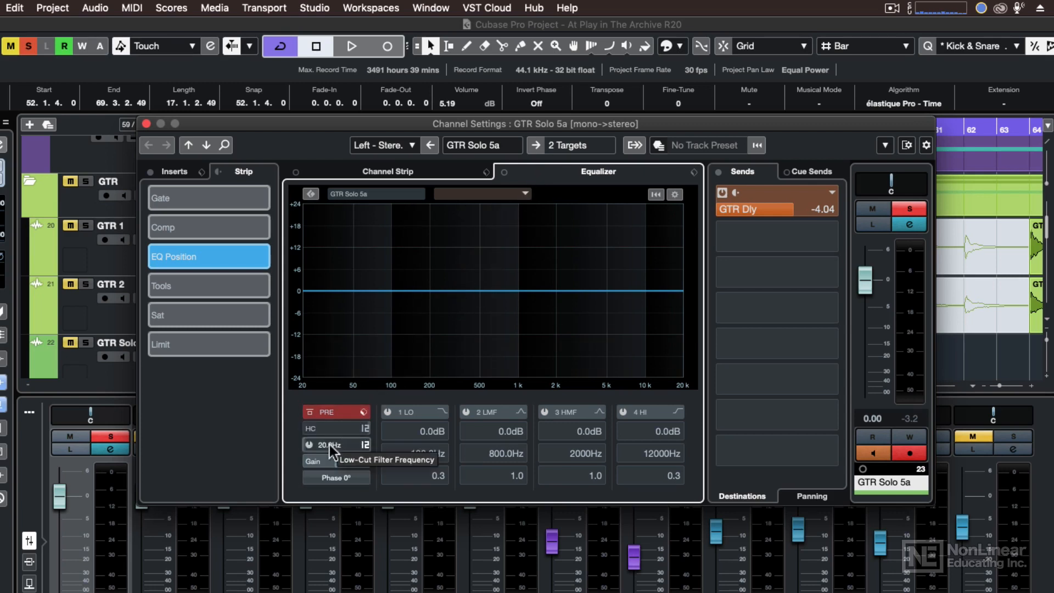
Step: Switch on the low-cut and high-cut filters, keeping the high-cut slope at 12 dB/Oct
{"action": "left_click", "coordinate": [309, 445]}
{"action": "left_click", "coordinate": [309, 429]}
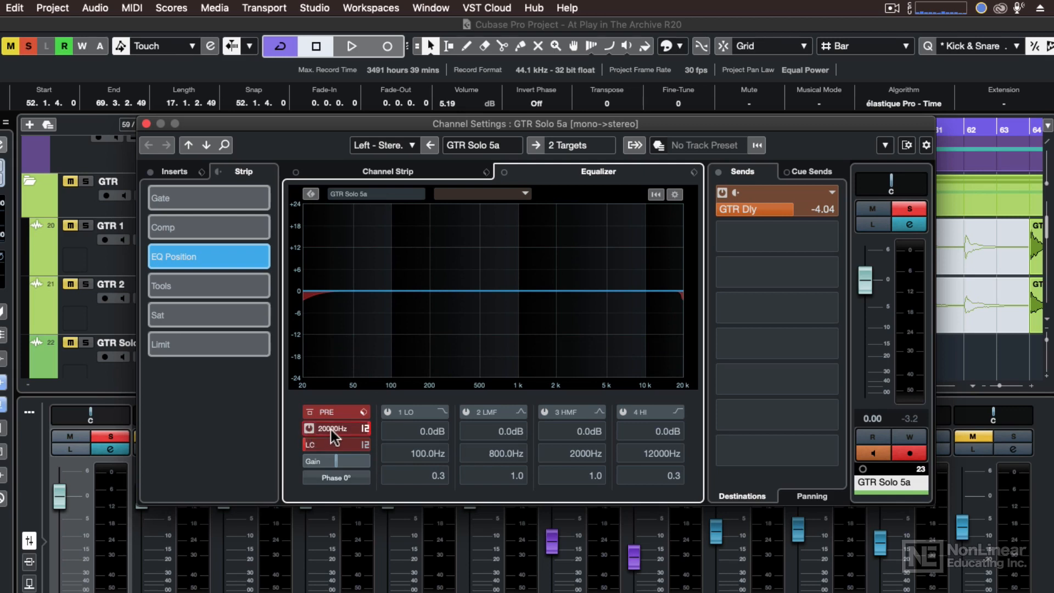
{"action": "left_click", "coordinate": [364, 429]}
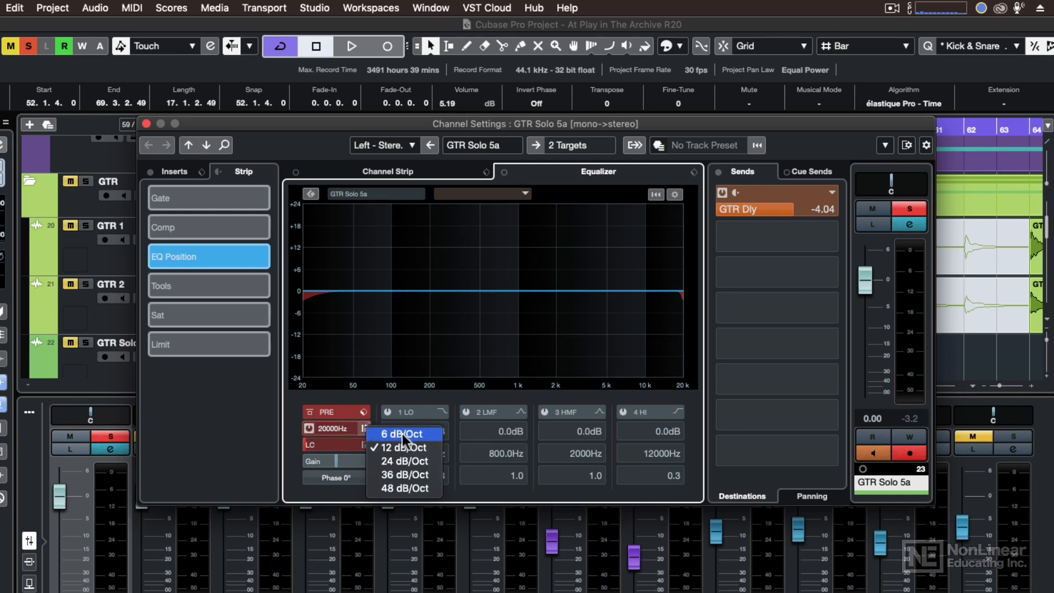
{"action": "left_click", "coordinate": [375, 396]}
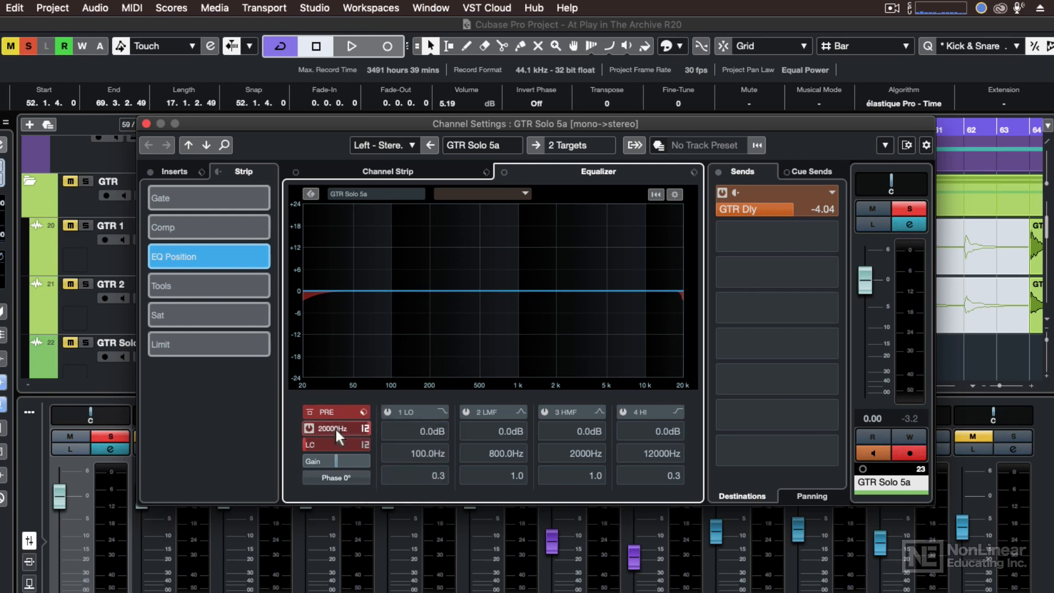
Step: Sweep the high-cut frequency down and back to 20000 Hz, then switch the high cut off
{"action": "mouse_move", "coordinate": [332, 427]}
{"action": "left_mouse_down"}
{"action": "mouse_move", "coordinate": [301, 429]}
{"action": "mouse_move", "coordinate": [347, 426]}
{"action": "left_mouse_up"}
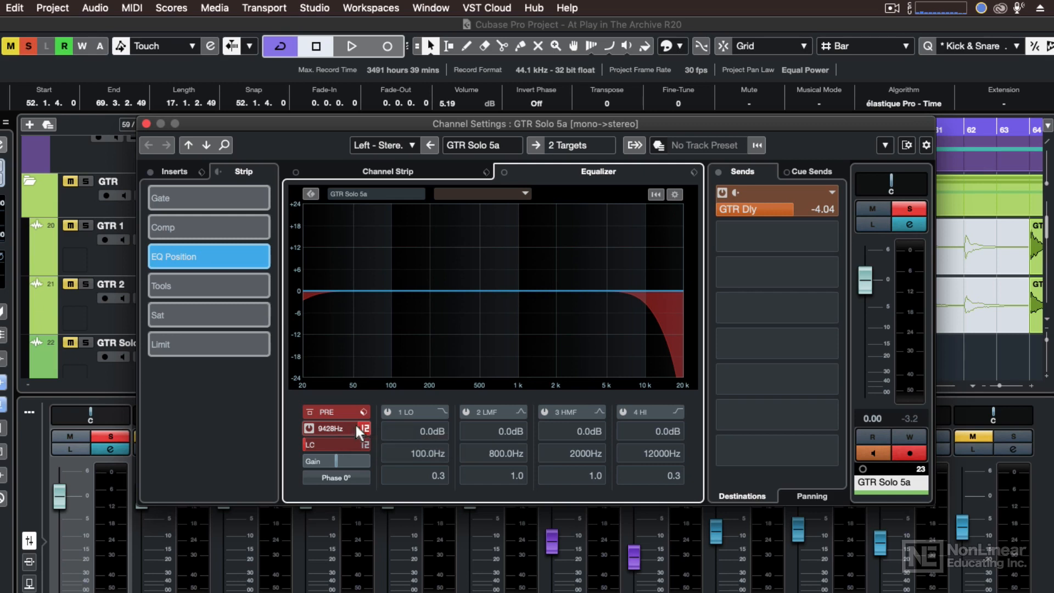
{"action": "left_click_drag", "start_coordinate": [355, 423], "coordinate": [322, 429]}
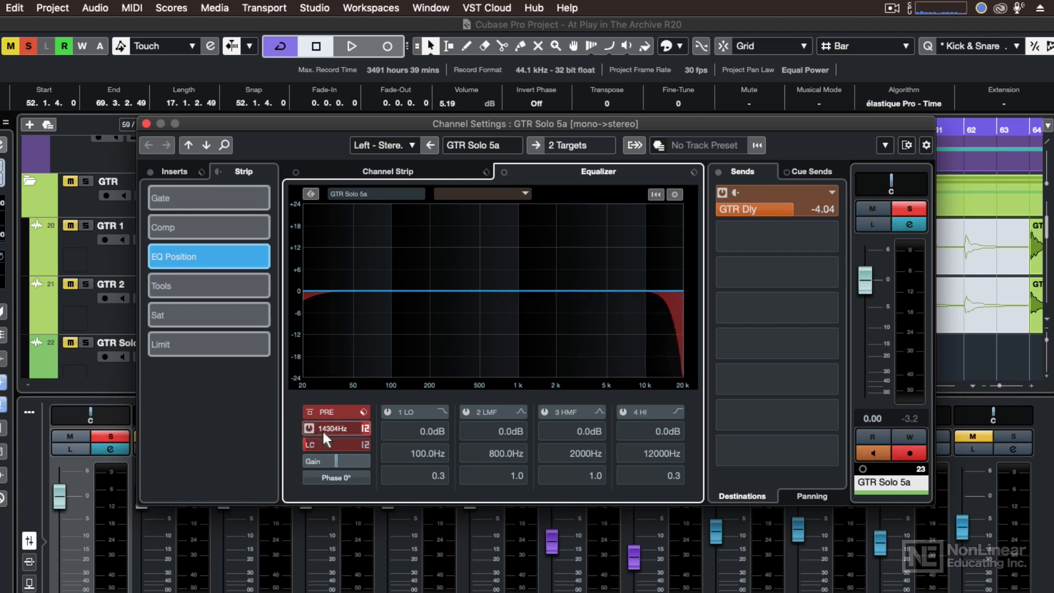
{"action": "left_click", "coordinate": [310, 429]}
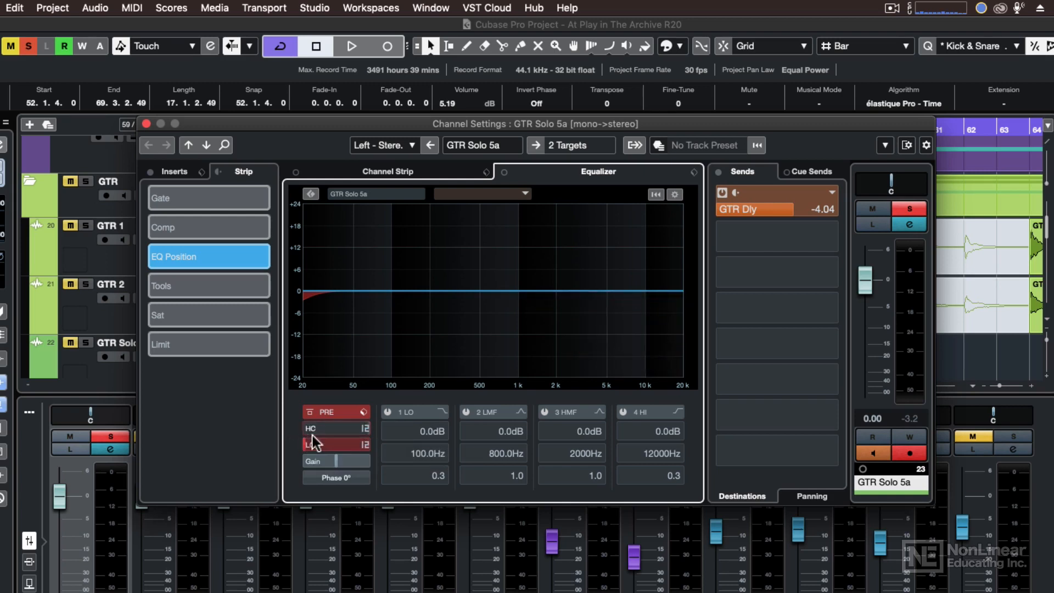
Step: Disable the low-cut filter and enable LMF band 2 at 0.0 dB, 800 Hz, Q 1.0
{"action": "left_click", "coordinate": [309, 441]}
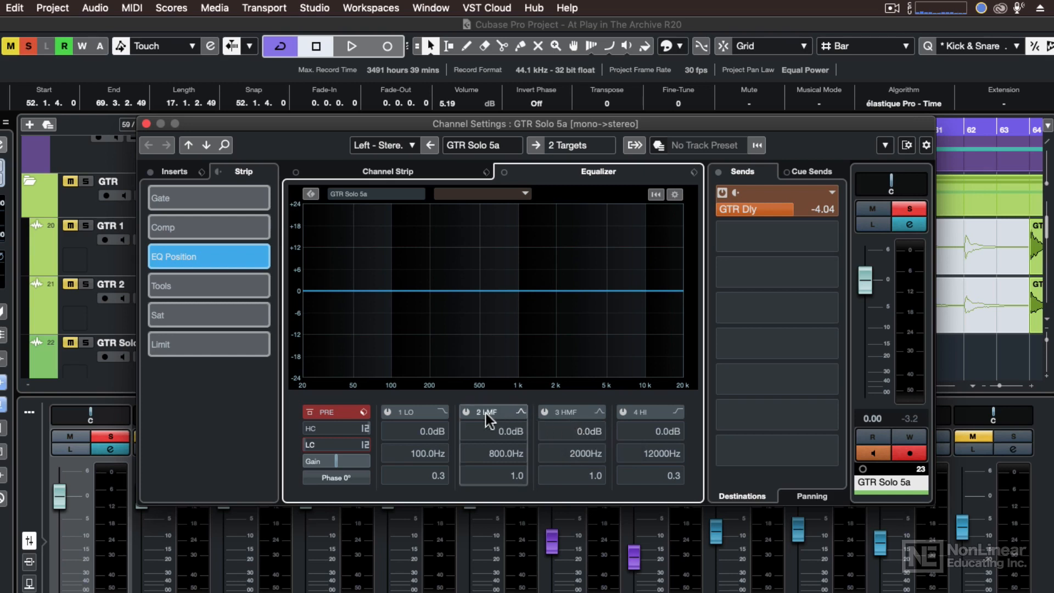
{"action": "left_click", "coordinate": [467, 413]}
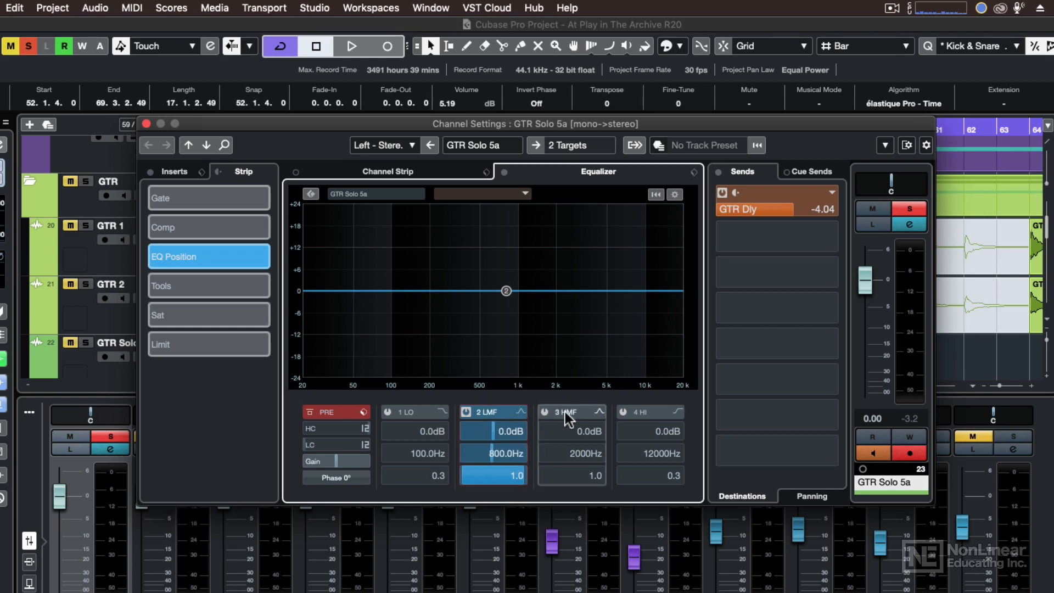
{"action": "left_click", "coordinate": [521, 410]}
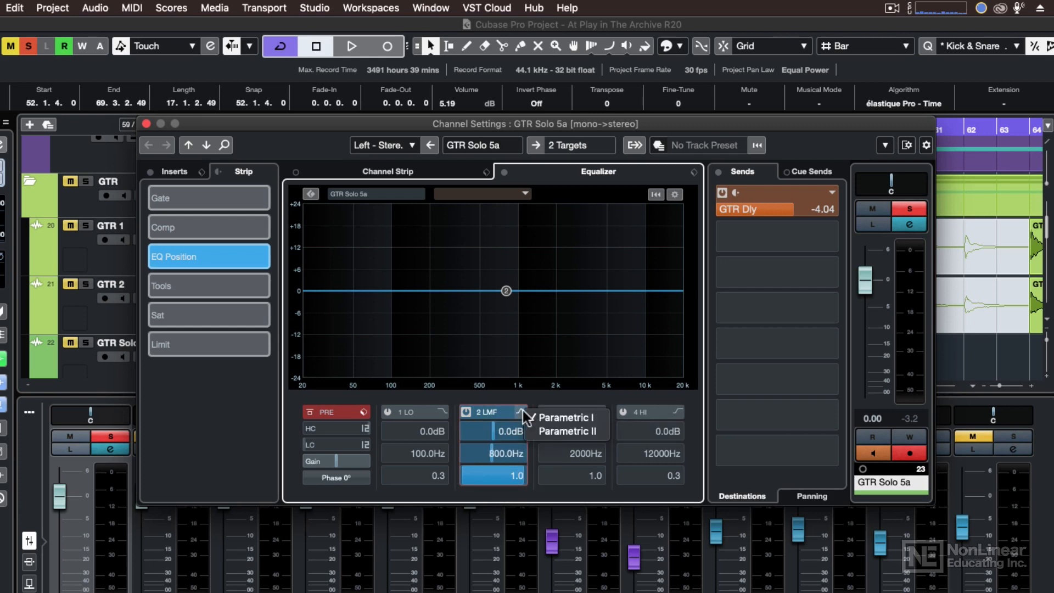
{"action": "left_click", "coordinate": [562, 398]}
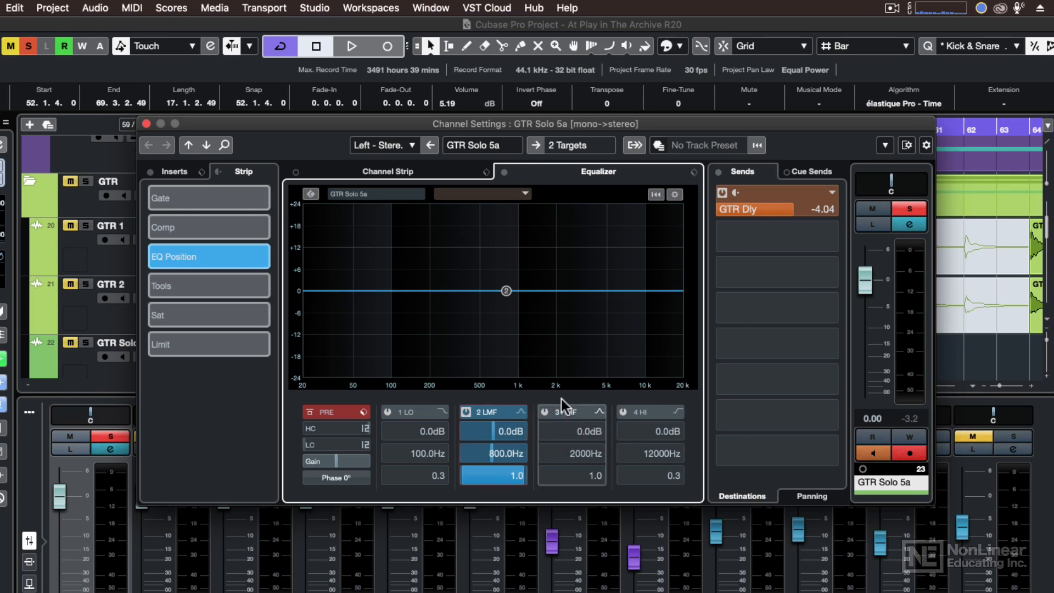
{"action": "left_click", "coordinate": [442, 412]}
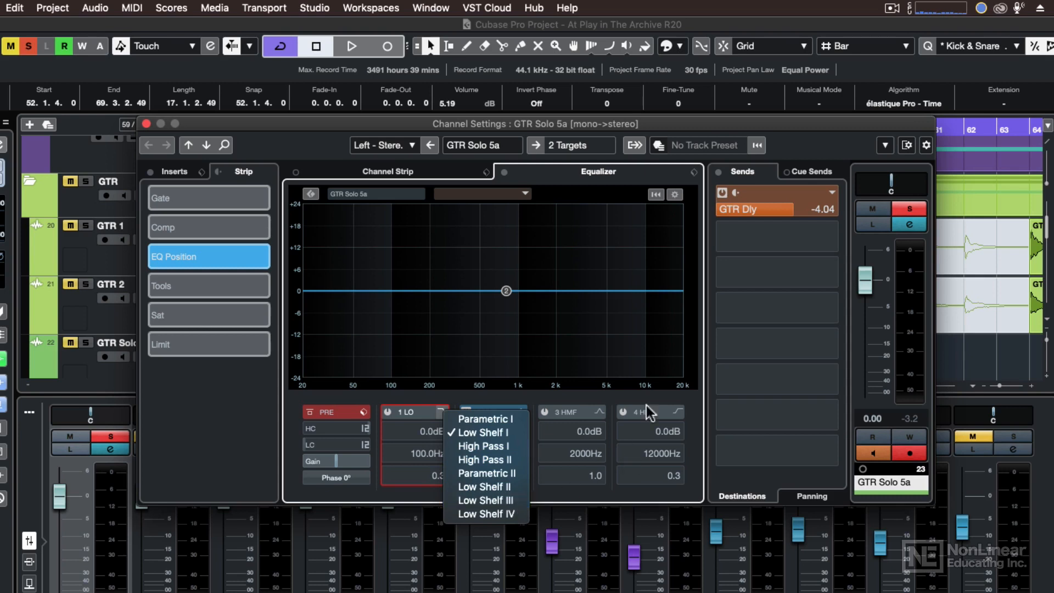
{"action": "left_click", "coordinate": [666, 401]}
{"action": "left_click", "coordinate": [680, 410]}
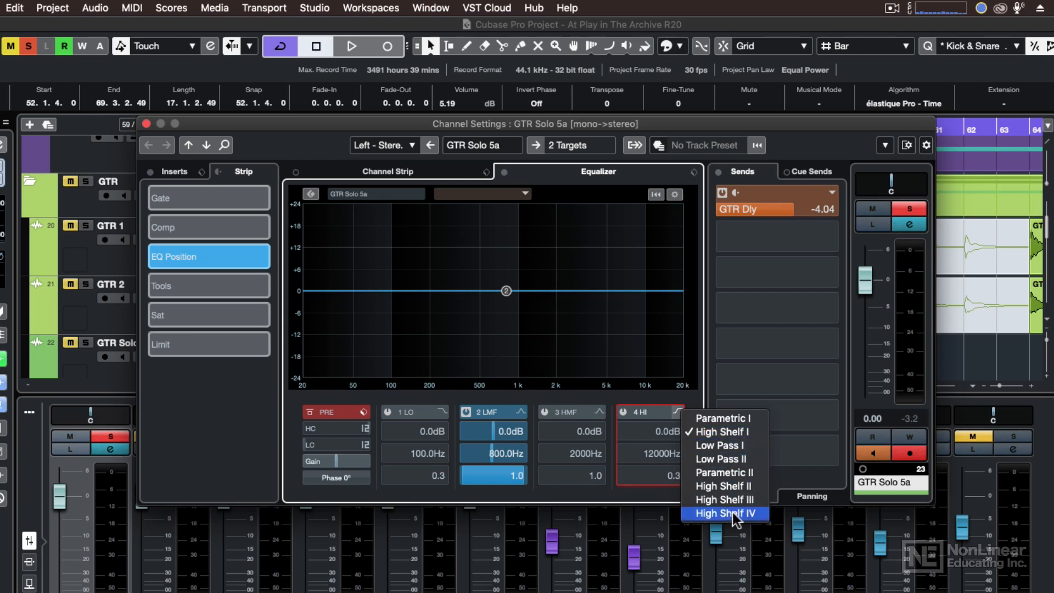
{"action": "left_click", "coordinate": [502, 398]}
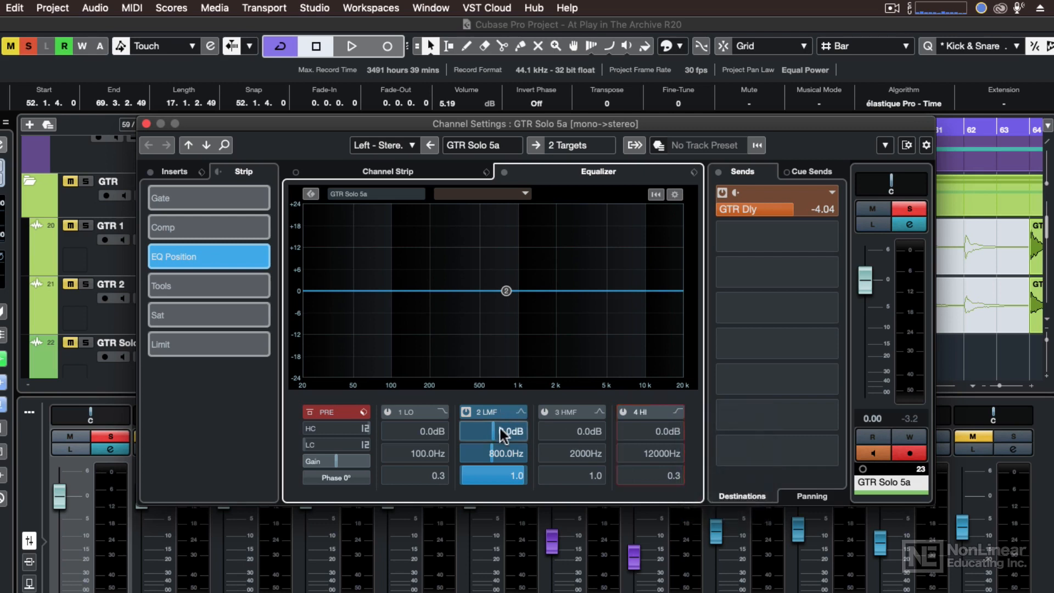
Step: Drag band 2 to about 1 kHz with a 16.6 dB boost, then into a dip near 763 Hz
{"action": "scroll", "coordinate": [501, 432], "scroll_direction": "down", "scroll_amount": 1}
{"action": "scroll", "coordinate": [503, 434], "scroll_direction": "down", "scroll_amount": 9}
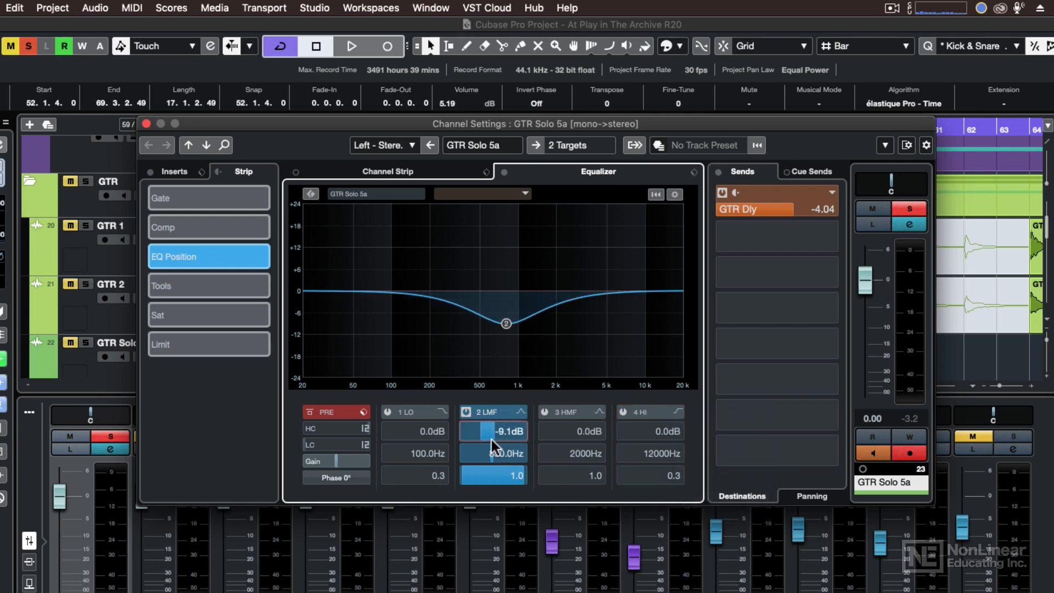
{"action": "scroll", "coordinate": [497, 439], "scroll_direction": "up", "scroll_amount": 18}
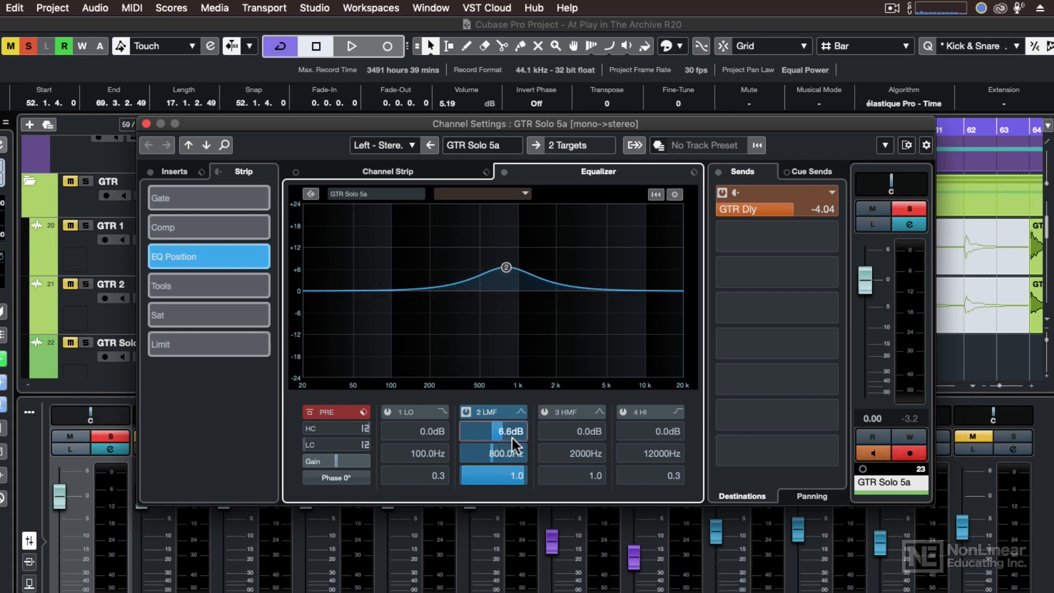
{"action": "left_click_drag", "start_coordinate": [493, 457], "coordinate": [503, 478]}
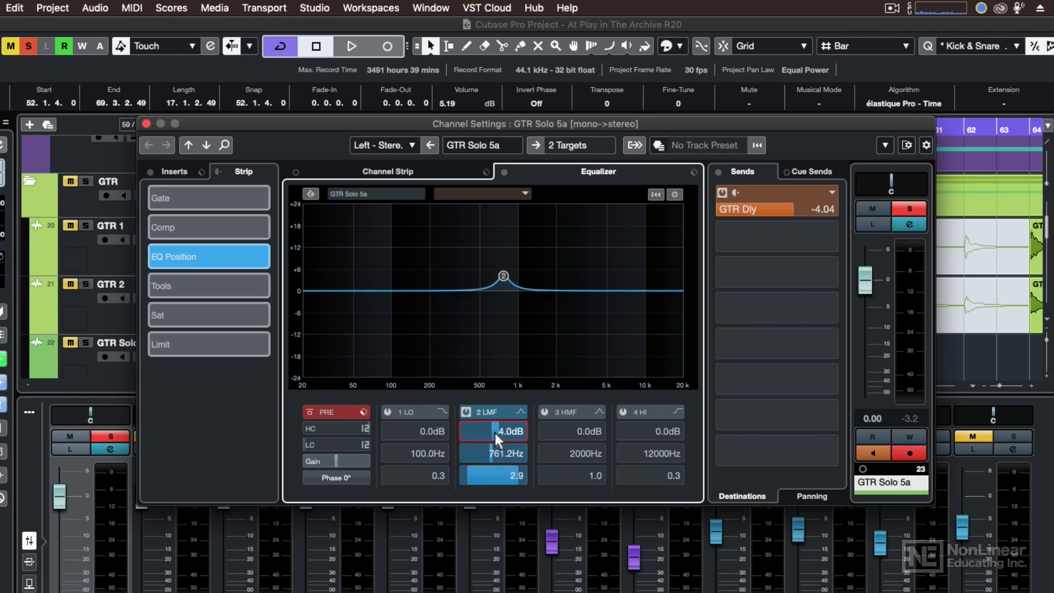
{"action": "mouse_move", "coordinate": [494, 431]}
{"action": "left_mouse_down"}
{"action": "mouse_move", "coordinate": [485, 433]}
{"action": "mouse_move", "coordinate": [503, 430]}
{"action": "mouse_move", "coordinate": [468, 439]}
{"action": "mouse_move", "coordinate": [480, 440]}
{"action": "left_mouse_up"}
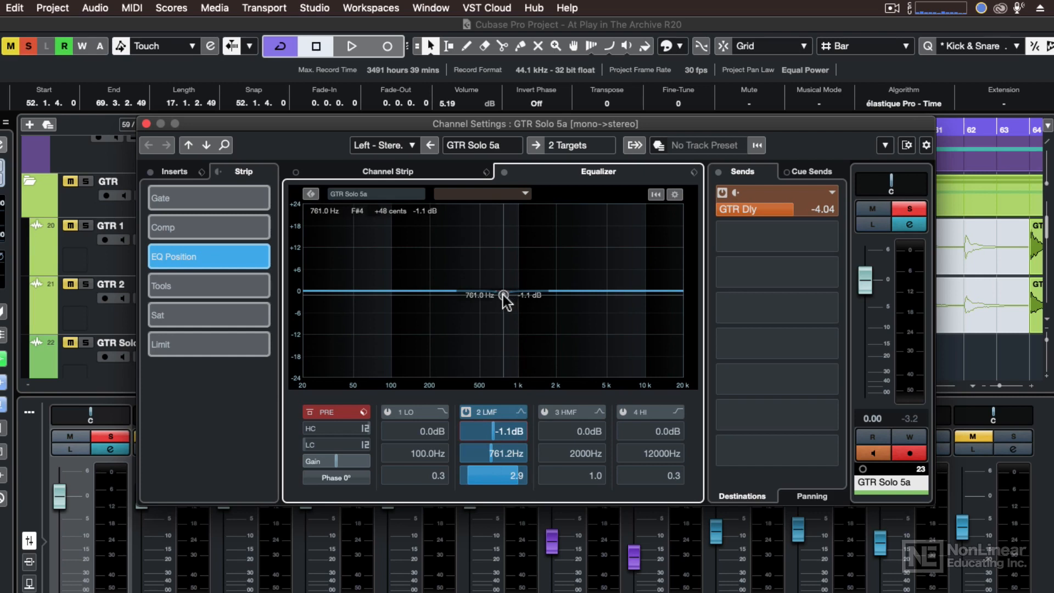
{"action": "left_click_drag", "start_coordinate": [503, 295], "coordinate": [500, 348]}
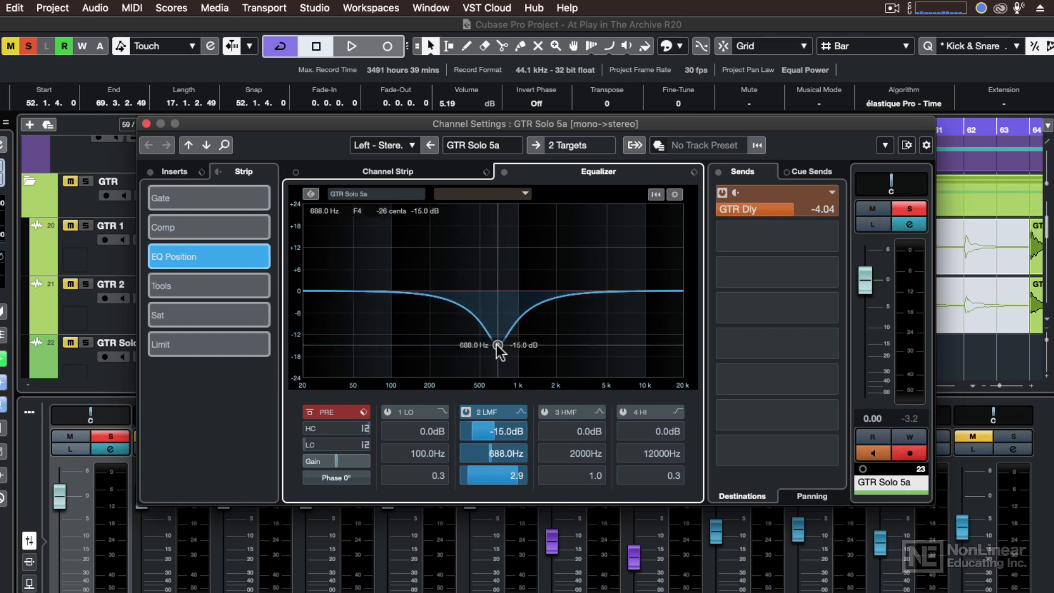
Step: Narrow band 2 to a -15.0 dB, 688 Hz, Q 5.9 cut, switch it off, and open Equalizer Settings
{"action": "scroll", "coordinate": [498, 350], "scroll_direction": "down", "scroll_amount": 5}
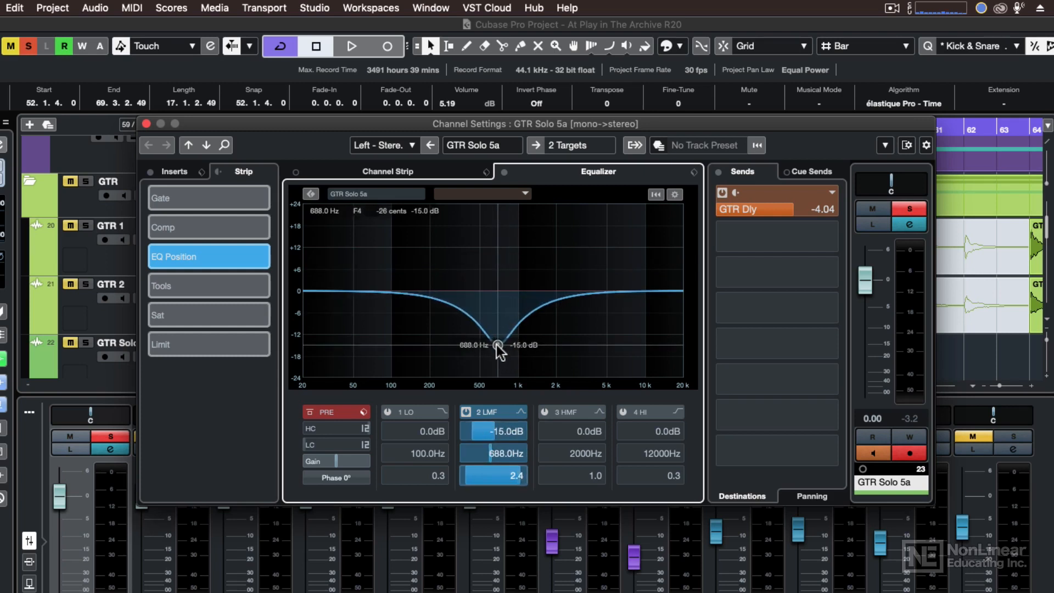
{"action": "scroll", "coordinate": [499, 351], "scroll_direction": "up", "scroll_amount": 10}
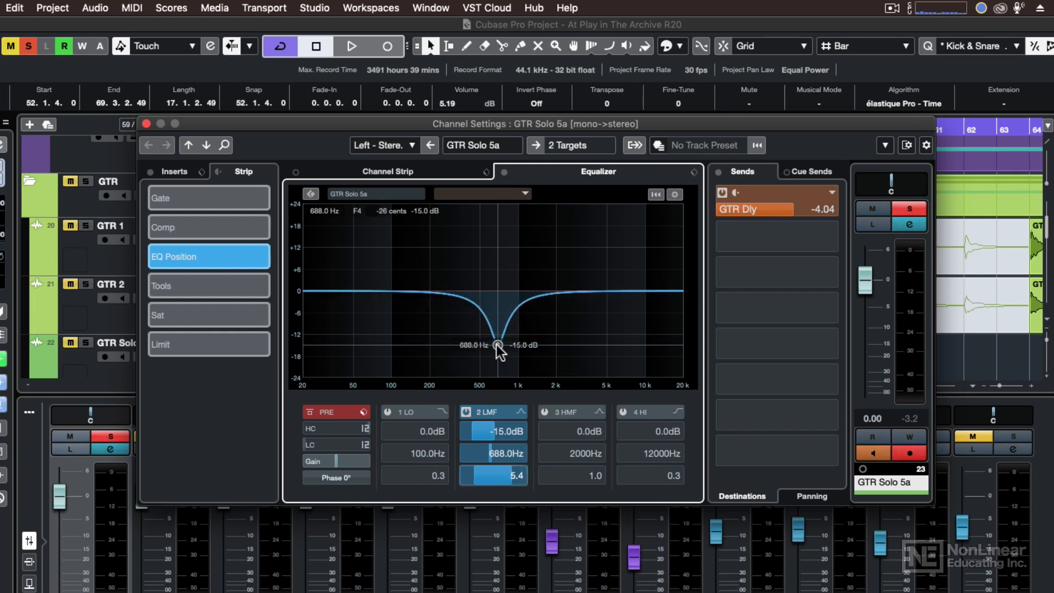
{"action": "double_click", "coordinate": [498, 346]}
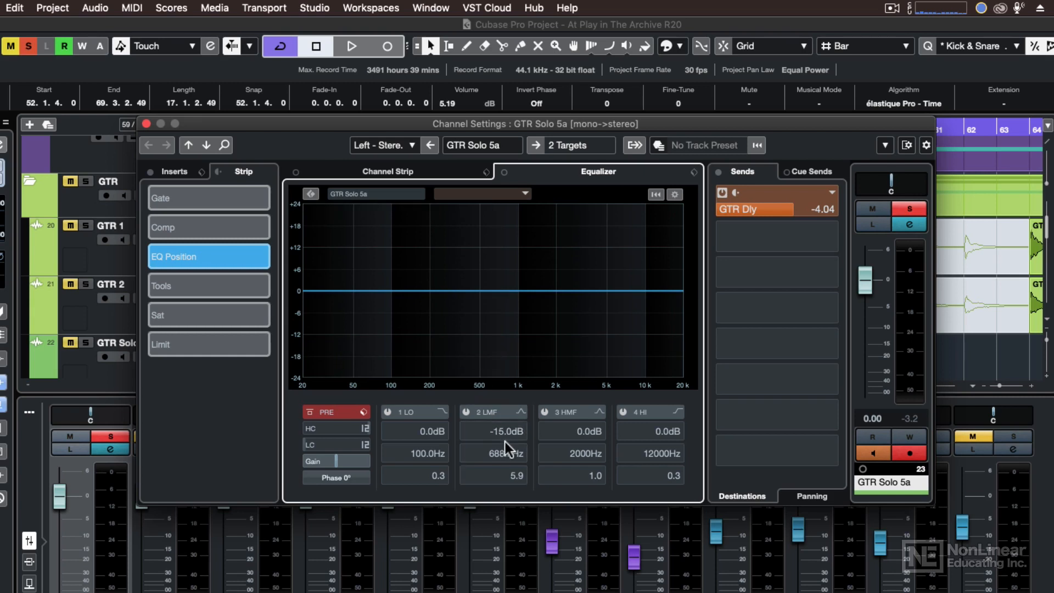
{"action": "left_click", "coordinate": [675, 194]}
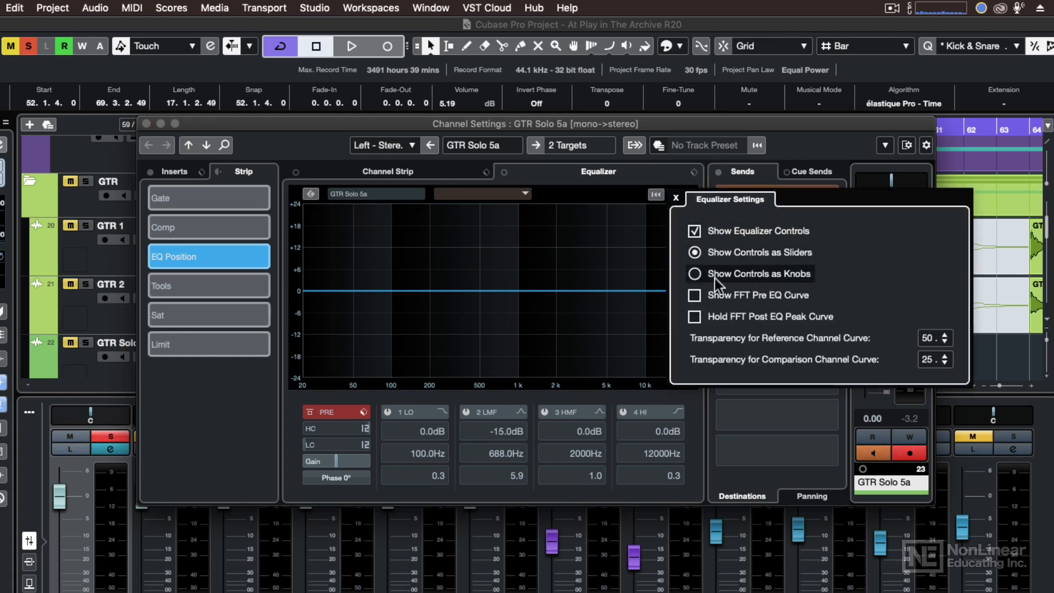
Step: Show the EQ controls as knobs and raise the LMF band gain to about -12 dB
{"action": "left_click", "coordinate": [694, 274]}
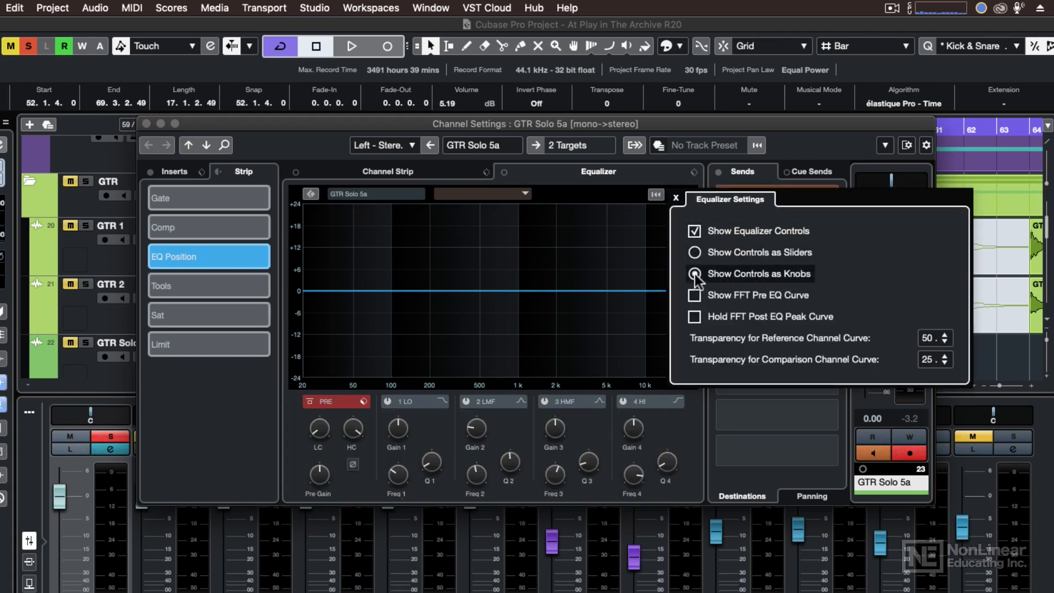
{"action": "left_click", "coordinate": [476, 430]}
{"action": "mouse_move", "coordinate": [474, 430]}
{"action": "left_mouse_down"}
{"action": "mouse_move", "coordinate": [469, 416]}
{"action": "mouse_move", "coordinate": [477, 434]}
{"action": "left_mouse_up"}
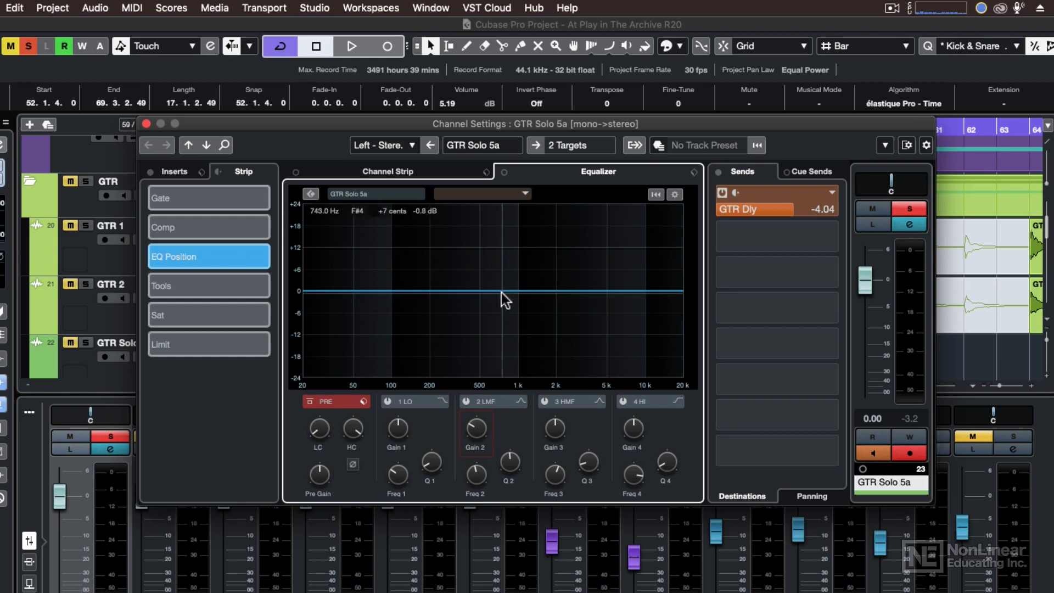
Step: Hide the equalizer controls in Equalizer Settings, then bring them back
{"action": "left_click", "coordinate": [675, 195]}
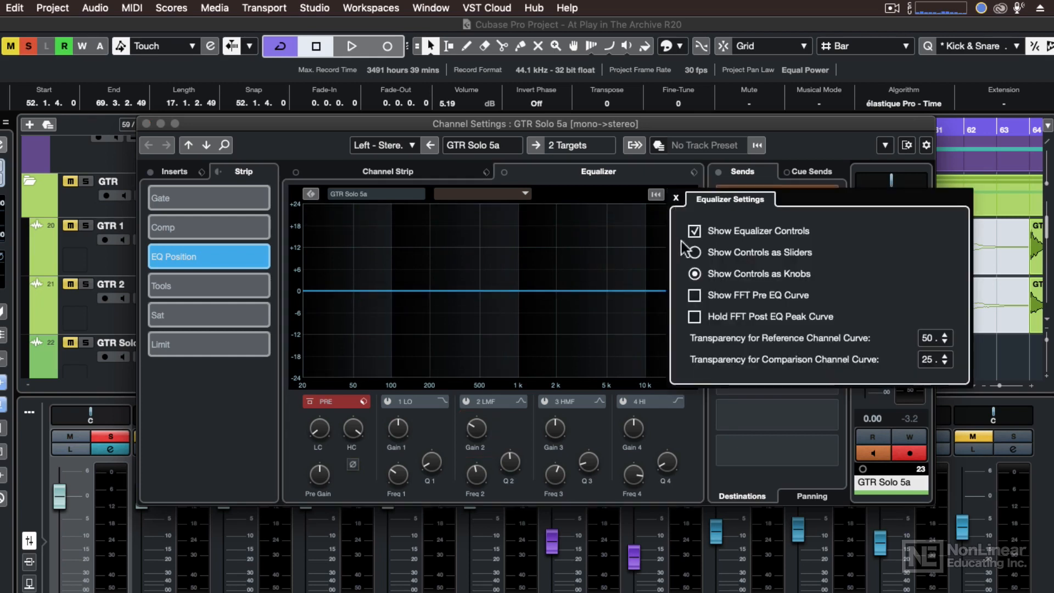
{"action": "left_click", "coordinate": [695, 231]}
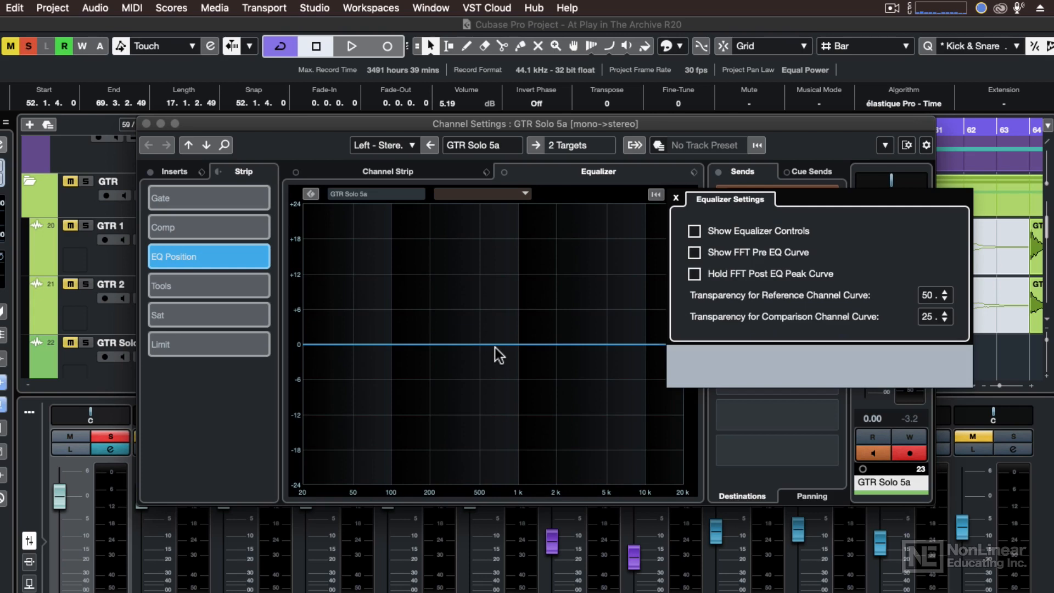
{"action": "left_click", "coordinate": [694, 231]}
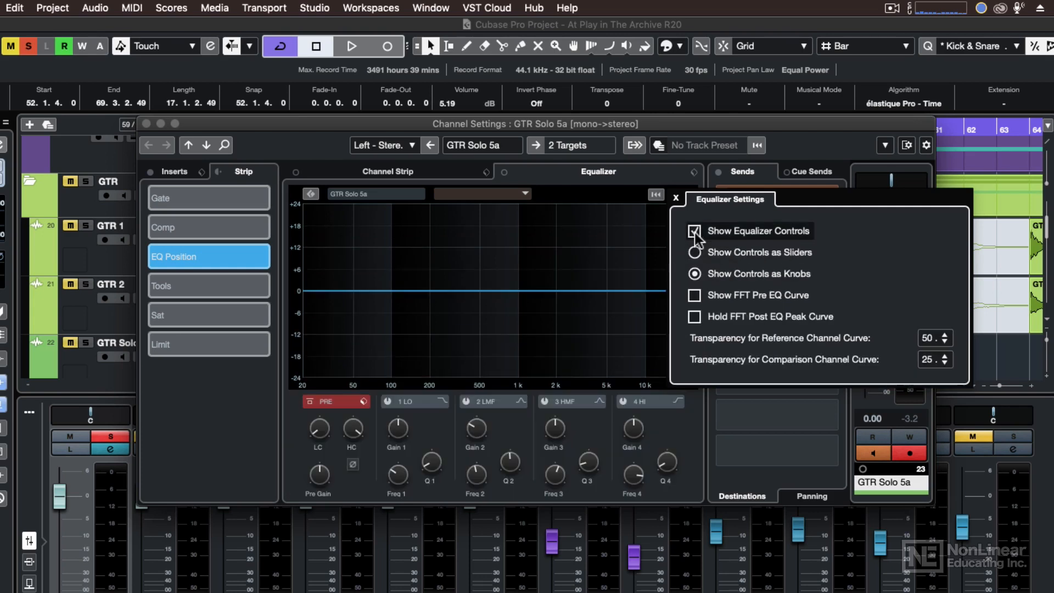
{"action": "left_click", "coordinate": [685, 412]}
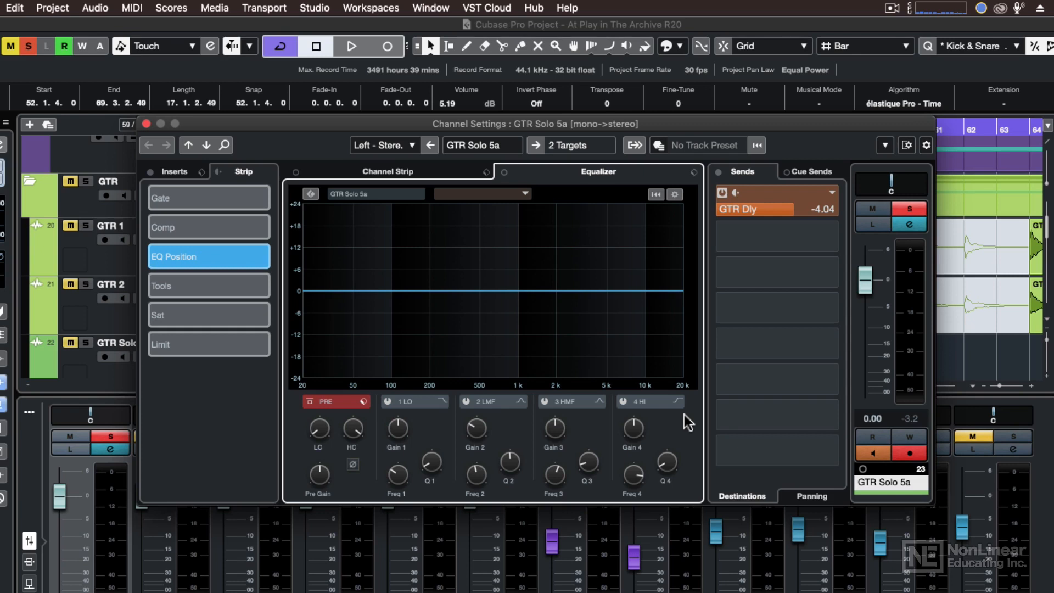
Step: Start playback and cut the HI band to -5.5 dB at 7.67 kHz
{"action": "key", "text": "space"}
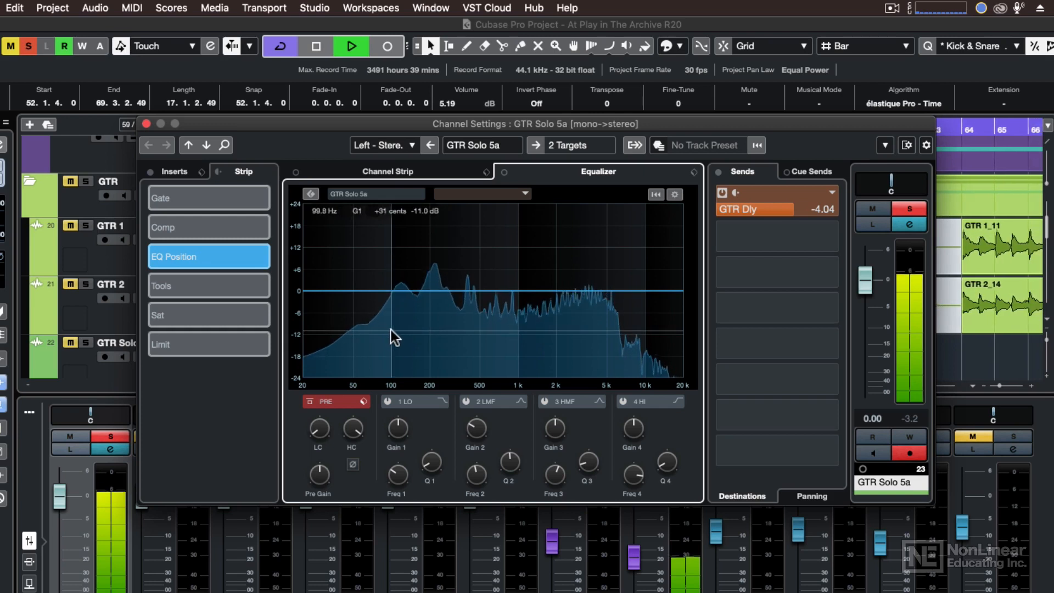
{"action": "left_click", "coordinate": [626, 294]}
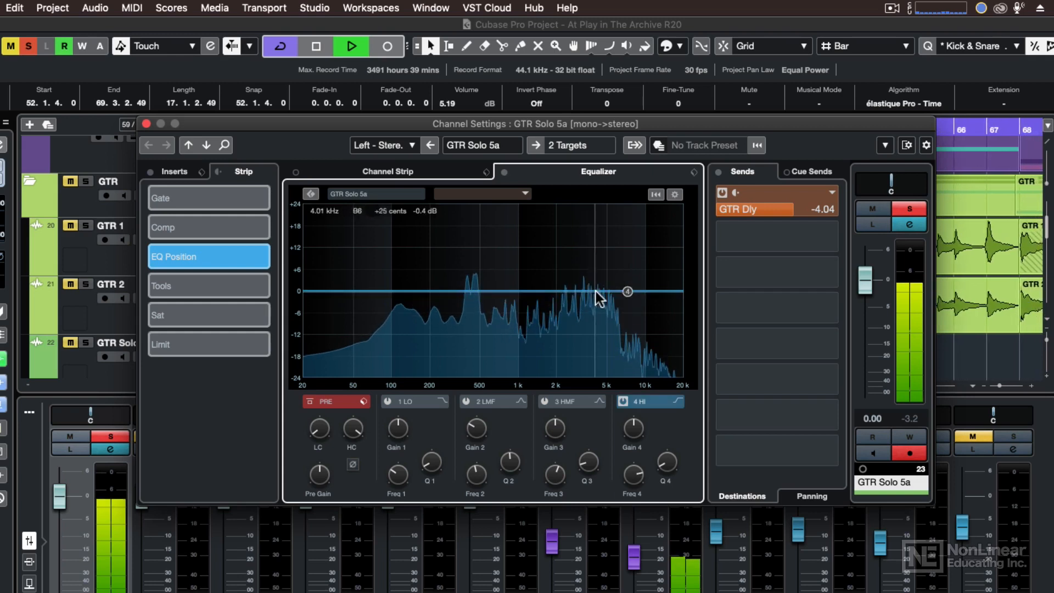
{"action": "left_click_drag", "start_coordinate": [627, 291], "coordinate": [622, 346]}
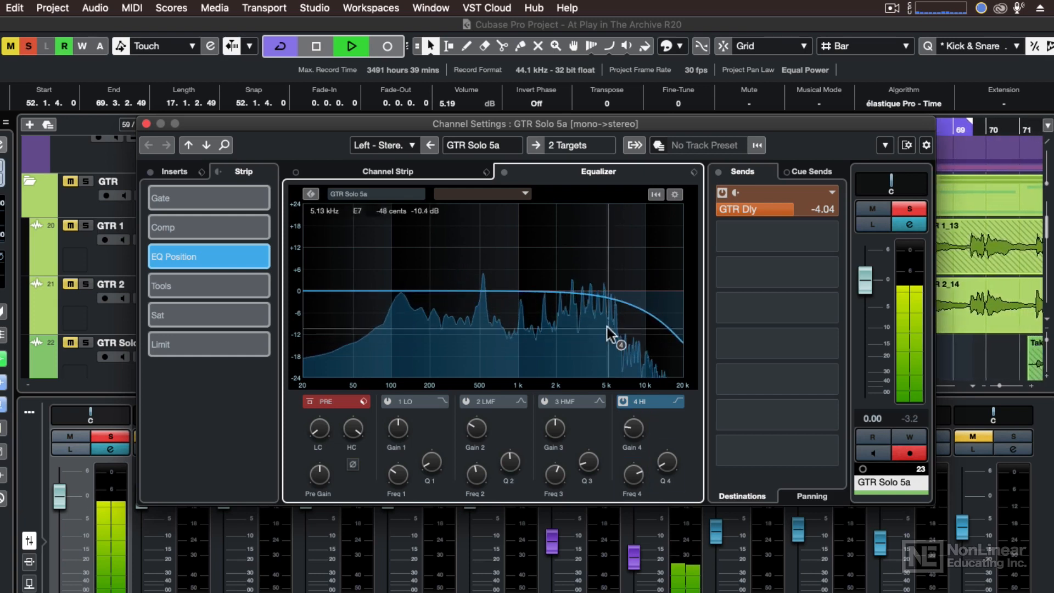
Step: Boost the HMF band 3 dB at 2.45 kHz and cut the LMF band -5.5 dB near 240 Hz
{"action": "left_click", "coordinate": [556, 292]}
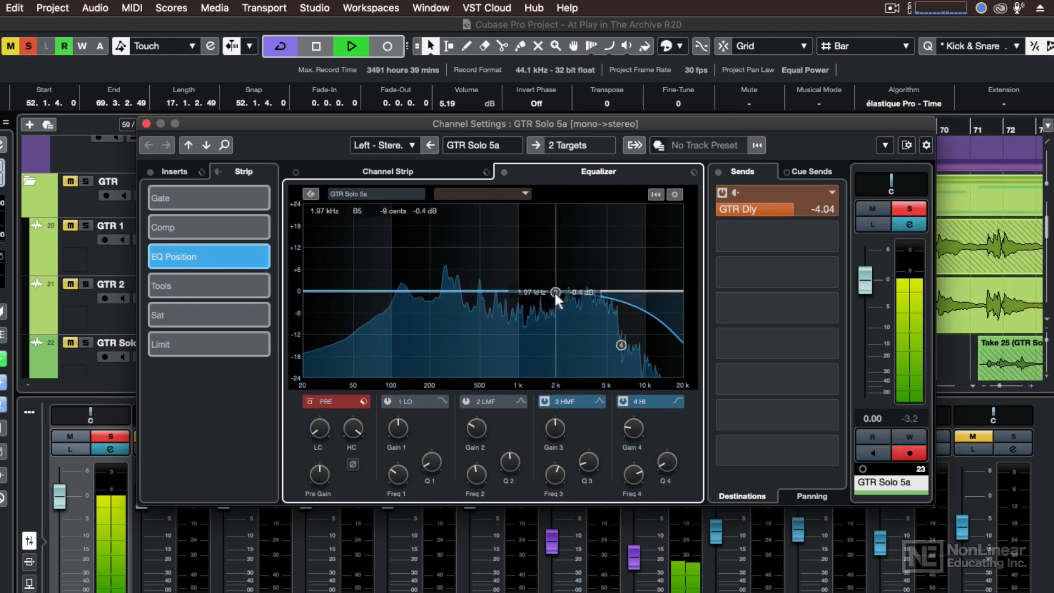
{"action": "left_click_drag", "start_coordinate": [556, 291], "coordinate": [568, 274]}
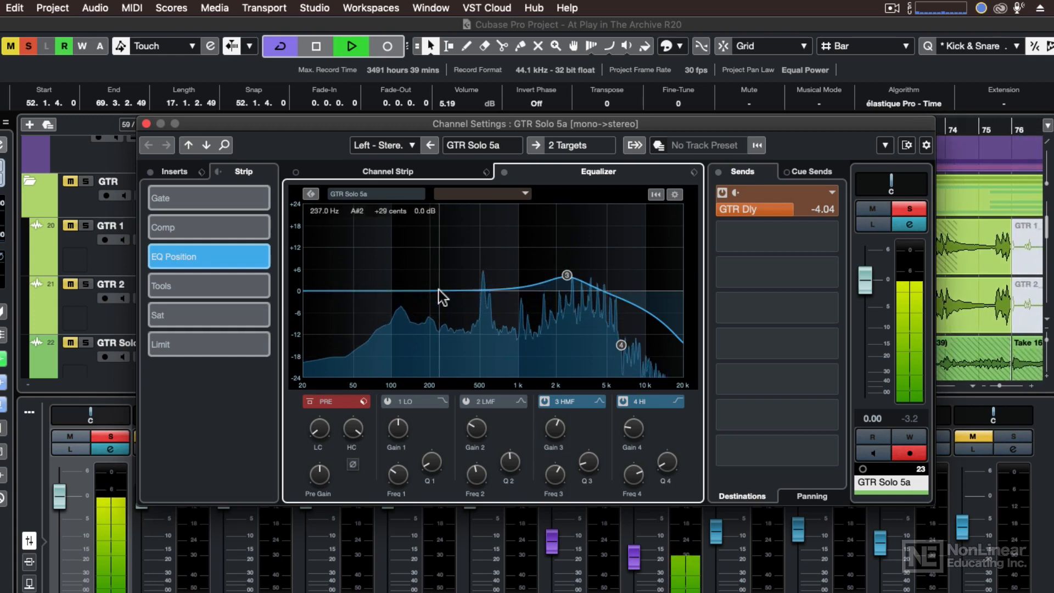
{"action": "left_click_drag", "start_coordinate": [439, 290], "coordinate": [439, 311]}
{"action": "scroll", "coordinate": [440, 310], "scroll_direction": "down", "scroll_amount": 10}
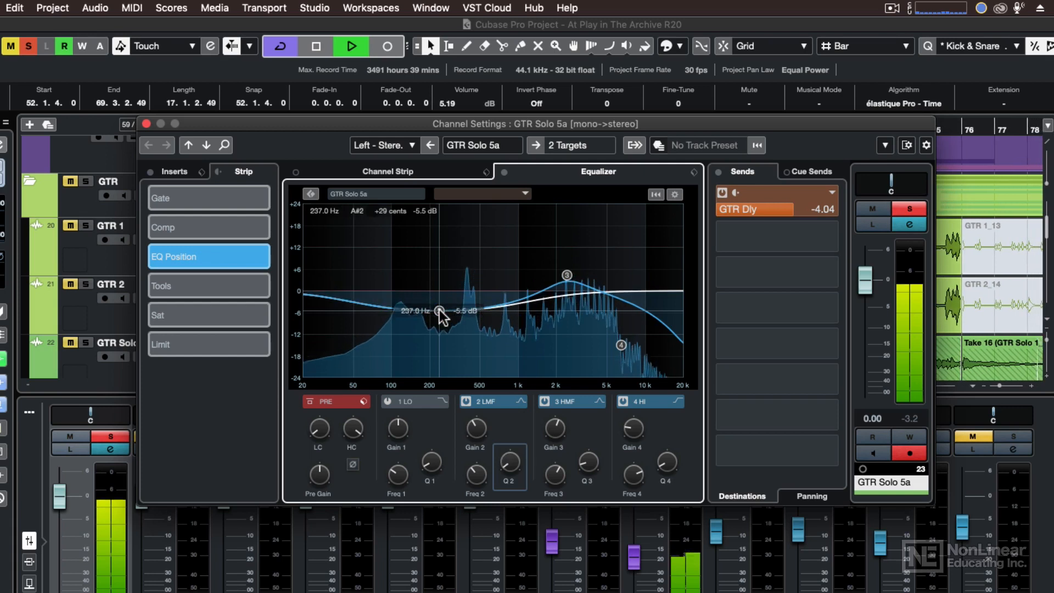
{"action": "scroll", "coordinate": [440, 311], "scroll_direction": "up", "scroll_amount": 10}
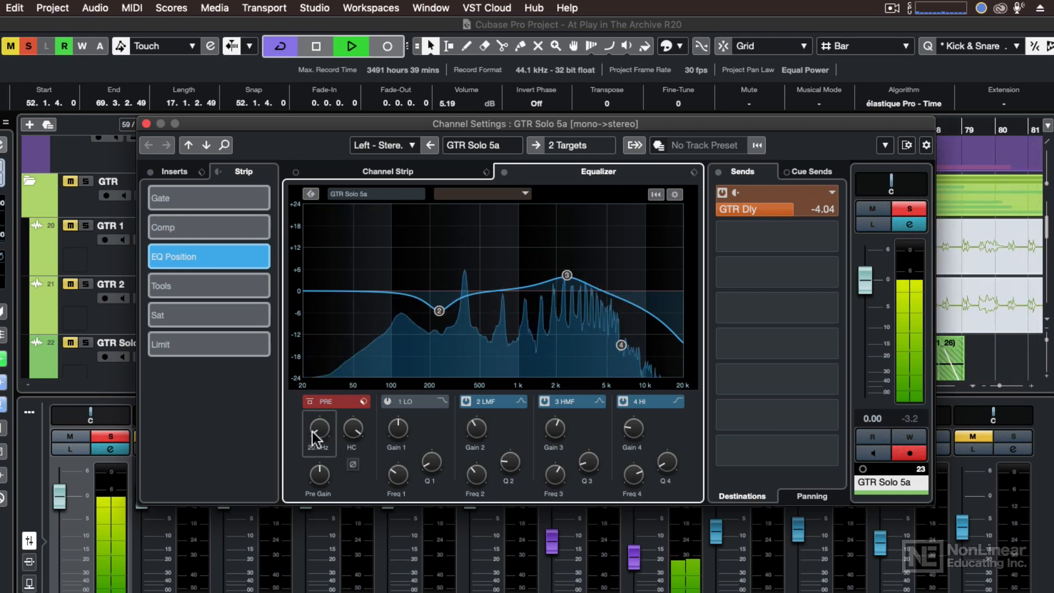
Step: Raise the low cut to about 80 Hz and compare the equalizer bypassed and active twice
{"action": "mouse_move", "coordinate": [313, 433]}
{"action": "left_mouse_down"}
{"action": "mouse_move", "coordinate": [315, 401]}
{"action": "mouse_move", "coordinate": [314, 424]}
{"action": "mouse_move", "coordinate": [317, 414]}
{"action": "left_mouse_up"}
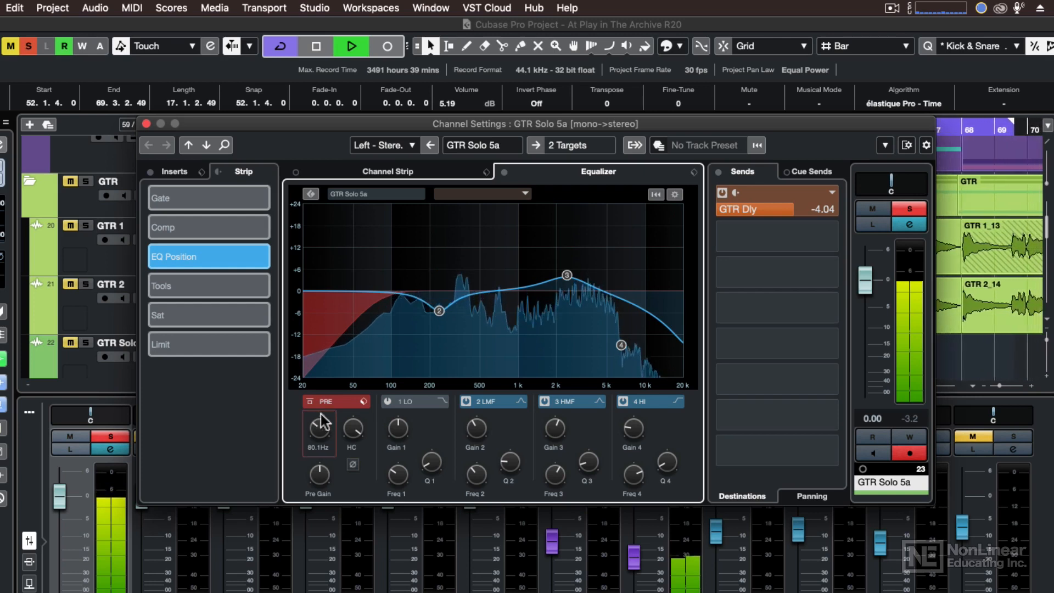
{"action": "left_click", "coordinate": [505, 174]}
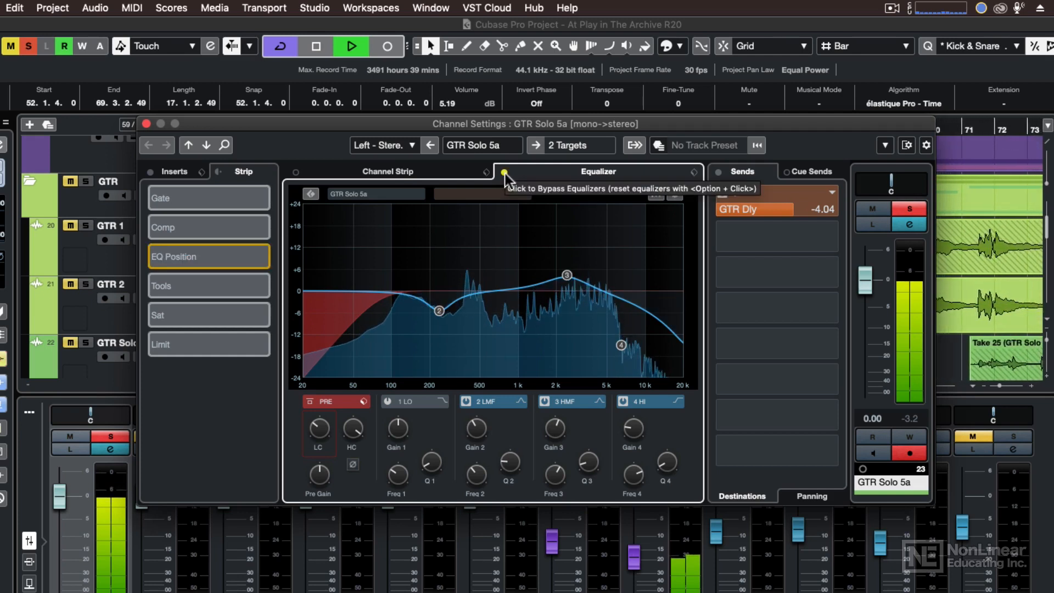
{"action": "left_click", "coordinate": [505, 174]}
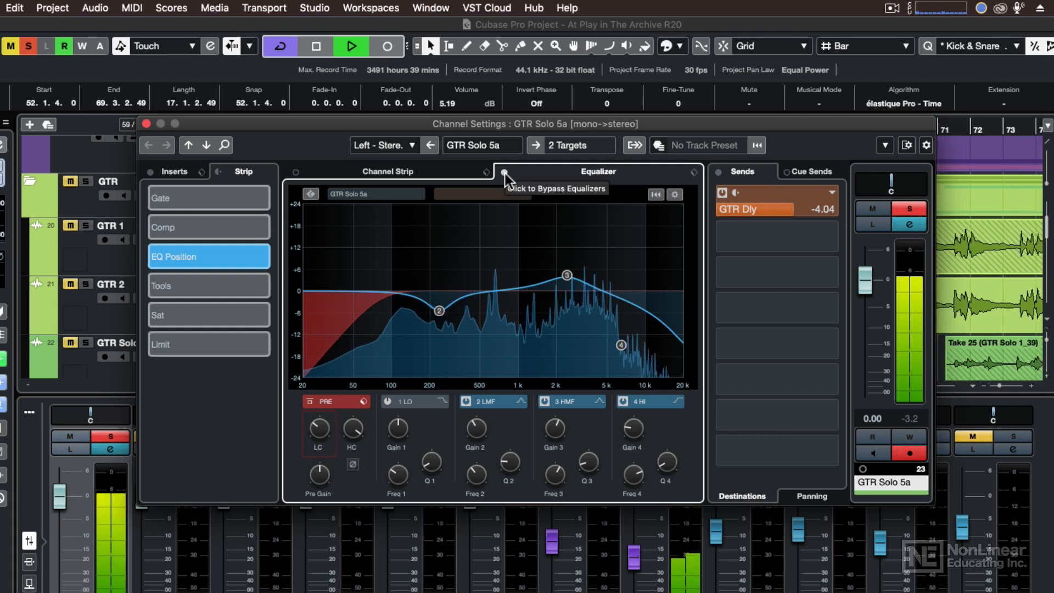
{"action": "left_click", "coordinate": [505, 174]}
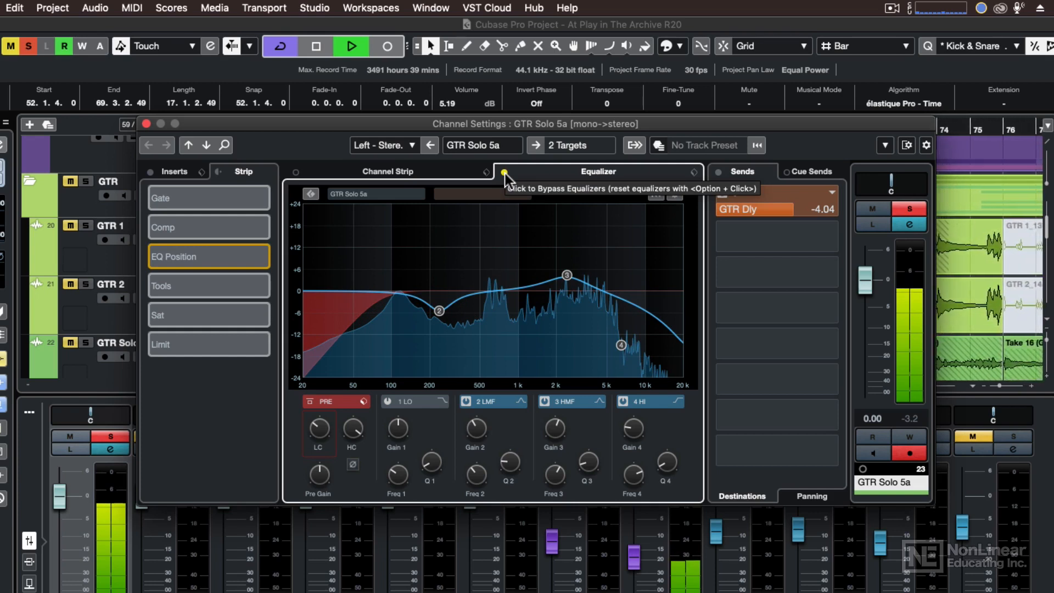
{"action": "left_click", "coordinate": [505, 174]}
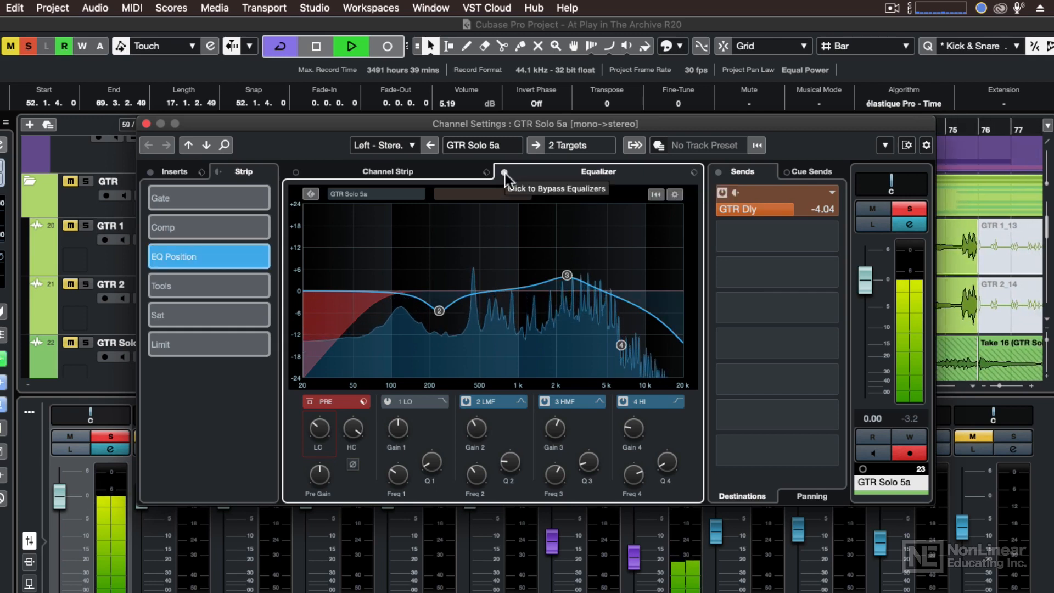
Step: Stop playback and switch off the LMF cut, HMF boost and HI roll-off bands
{"action": "key", "text": "space"}
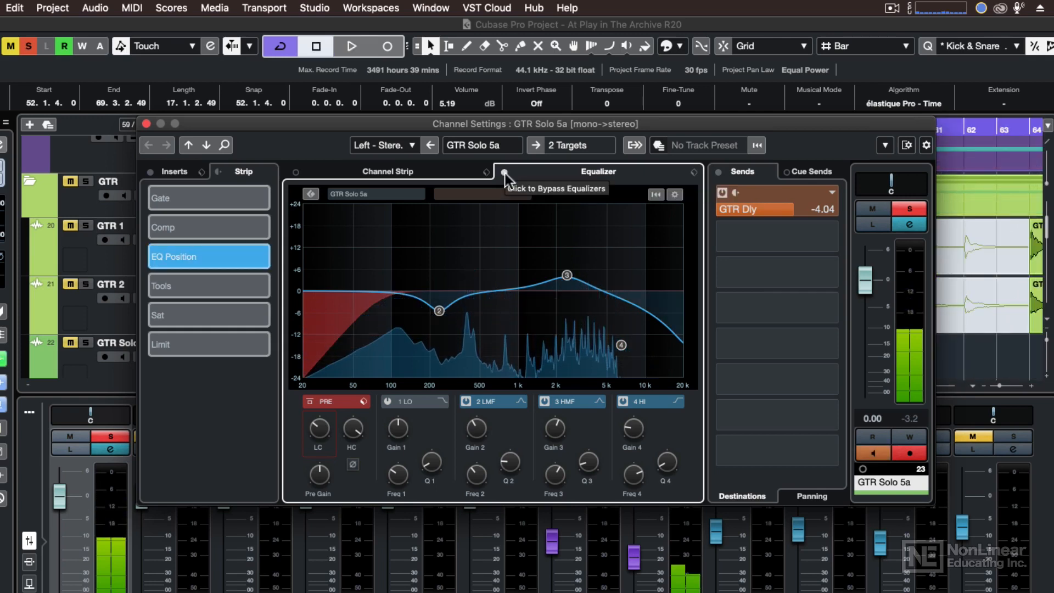
{"action": "double_click", "coordinate": [439, 310]}
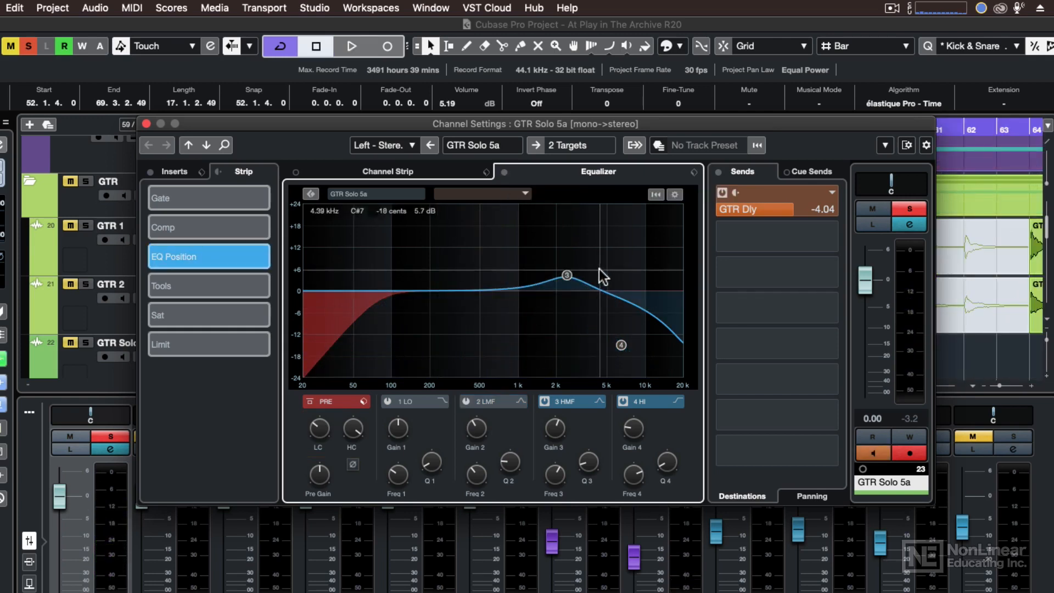
{"action": "double_click", "coordinate": [567, 275]}
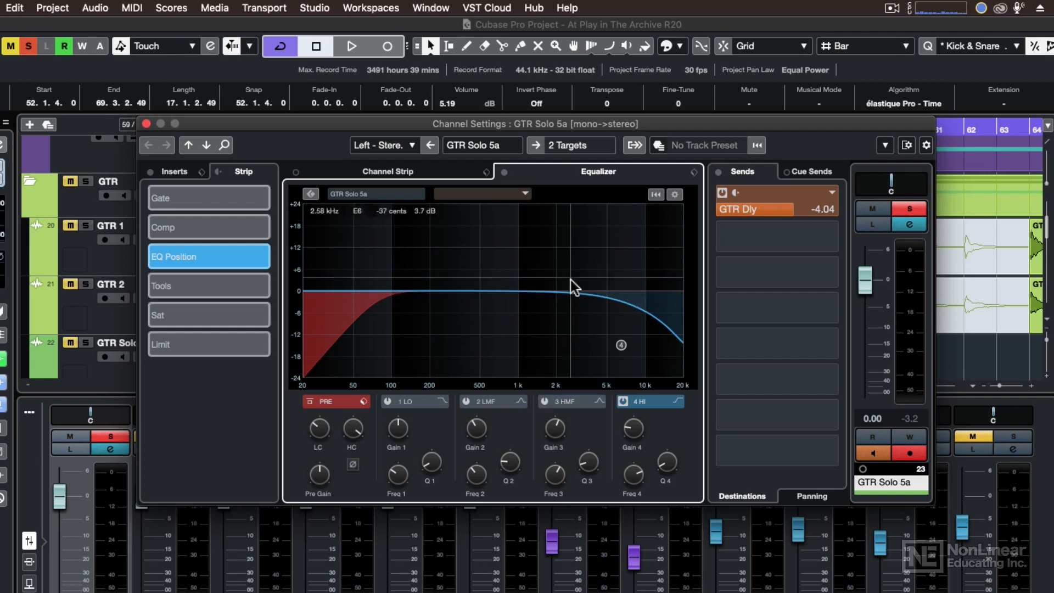
{"action": "double_click", "coordinate": [624, 342]}
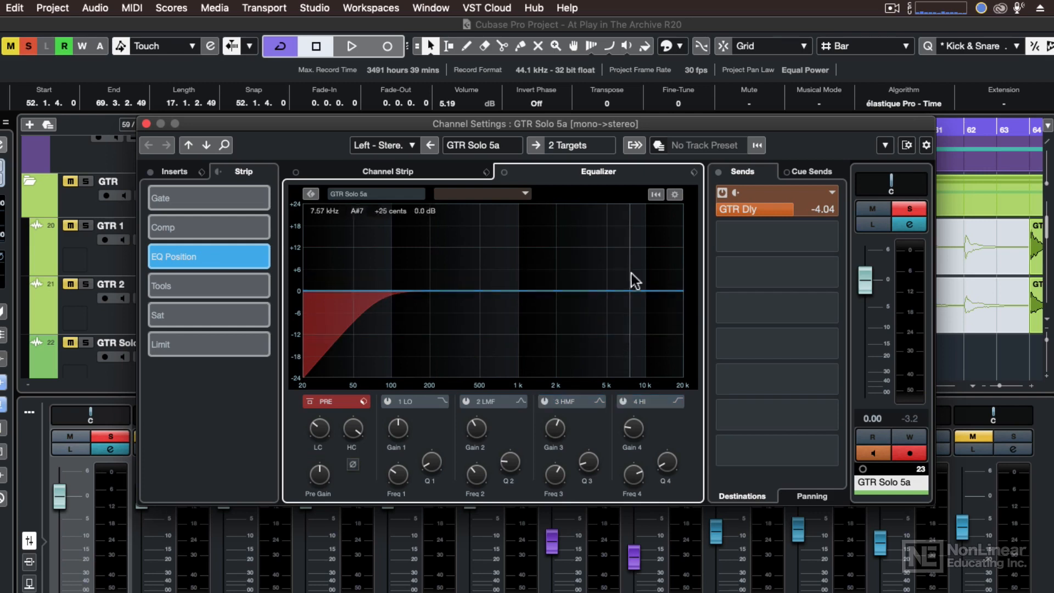
Step: Load the !Reset EQ preset, toggle the pre-filter section, and turn the low cut down to 20 Hz
{"action": "left_click", "coordinate": [694, 172]}
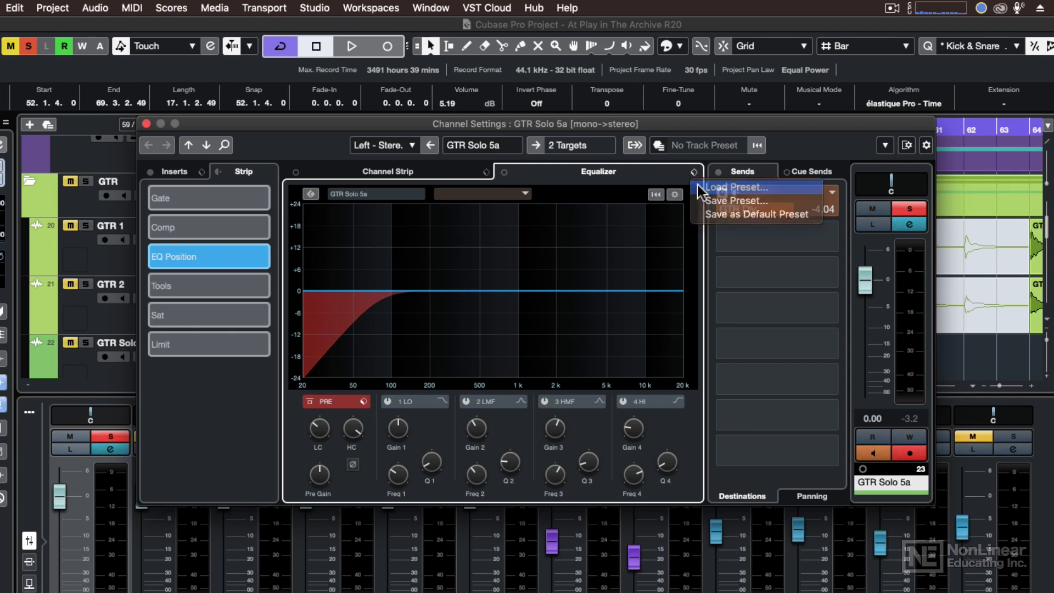
{"action": "left_click", "coordinate": [702, 189]}
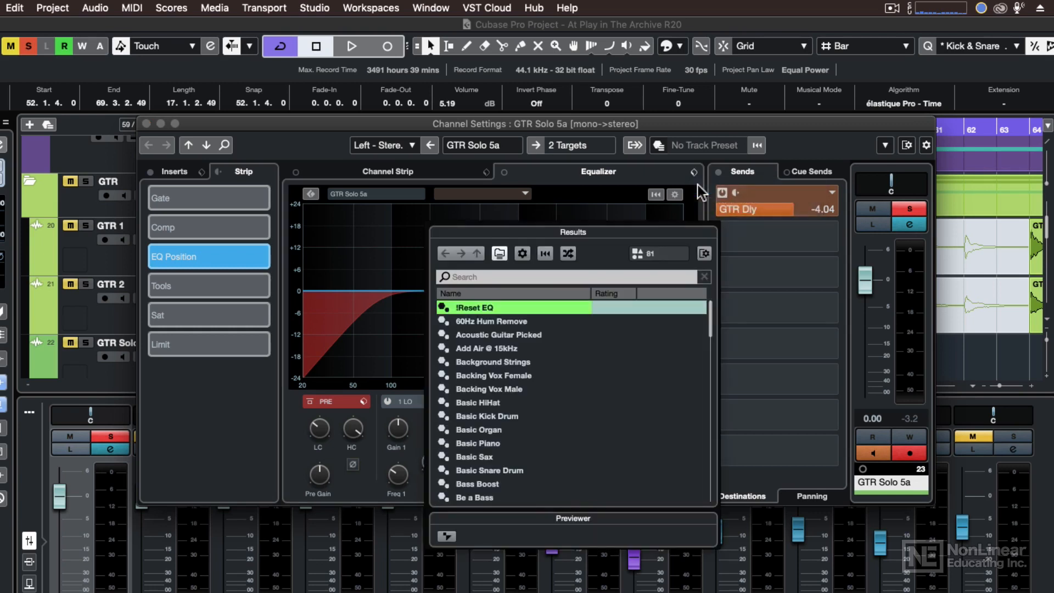
{"action": "double_click", "coordinate": [476, 308]}
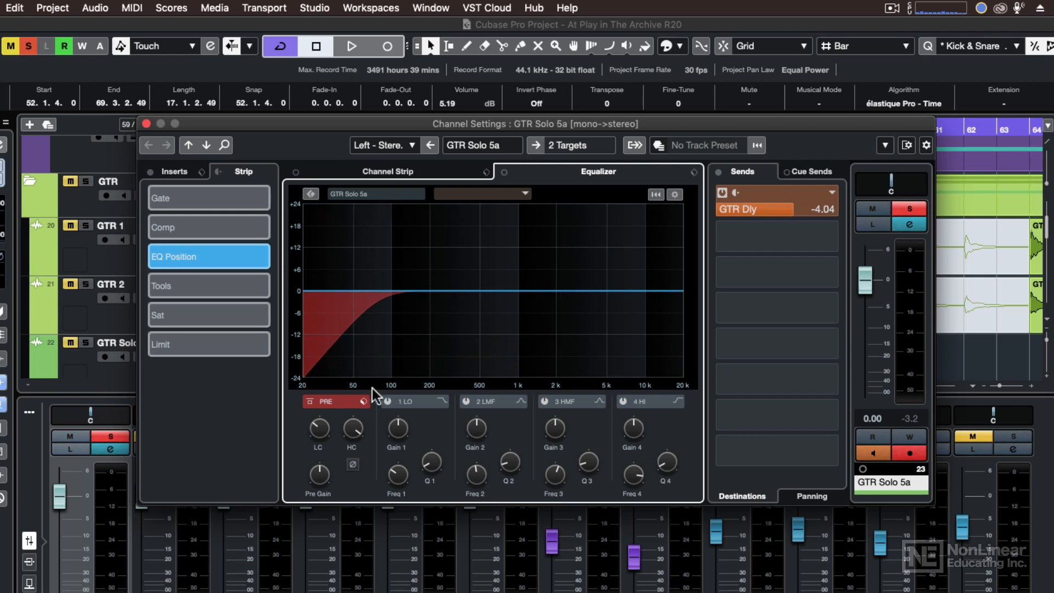
{"action": "left_click", "coordinate": [312, 404]}
{"action": "left_click", "coordinate": [312, 404]}
{"action": "left_click_drag", "start_coordinate": [316, 419], "coordinate": [314, 447]}
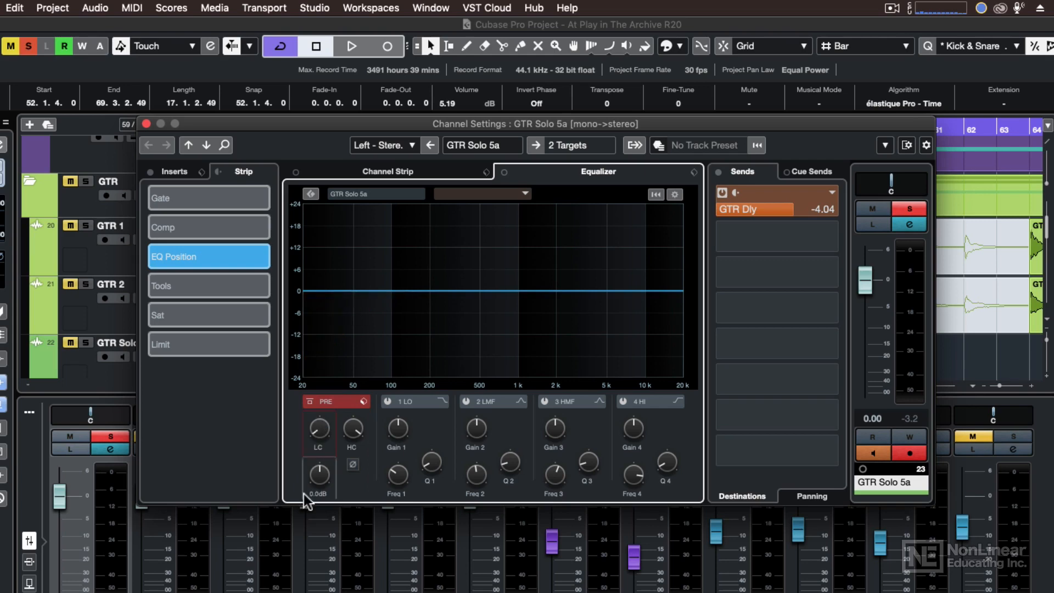